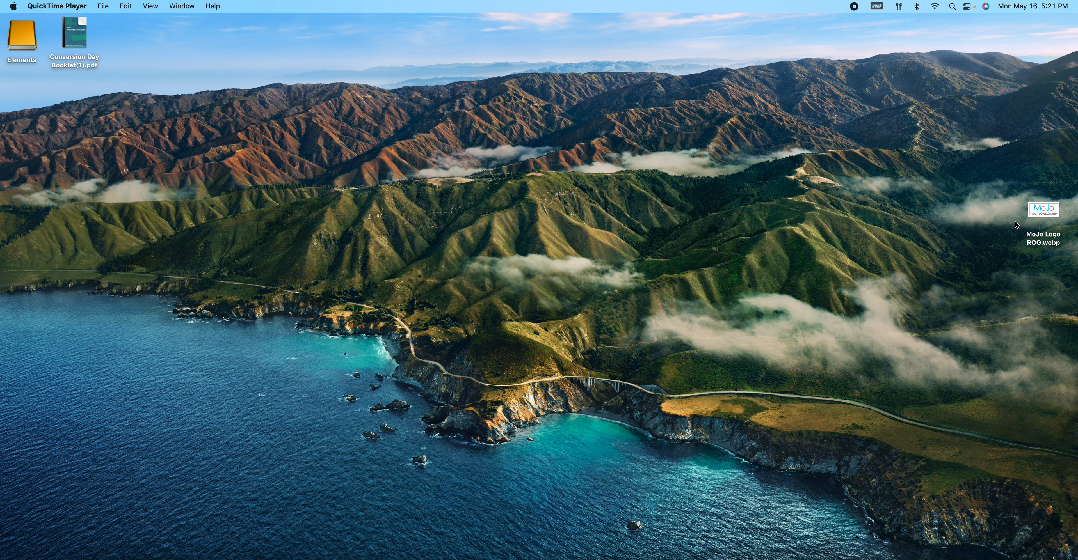
Open the MoJo Agent Portal at themojoagent.com in Firefox and go to its marketing Branding page.
{"action": "left_click", "coordinate": [293, 542]}
{"action": "left_click", "coordinate": [80, 65]}
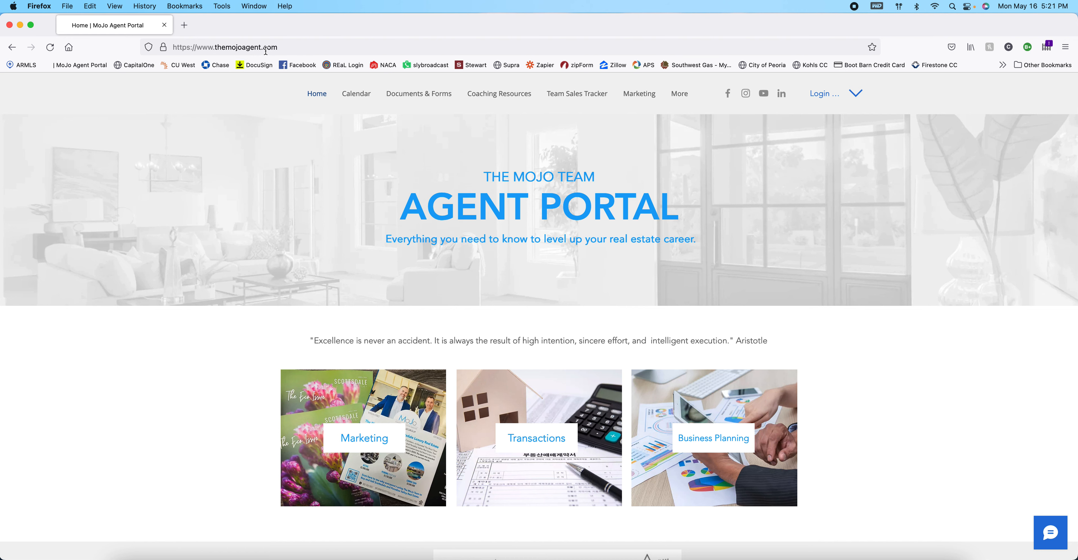
{"action": "mouse_move", "coordinate": [642, 92]}
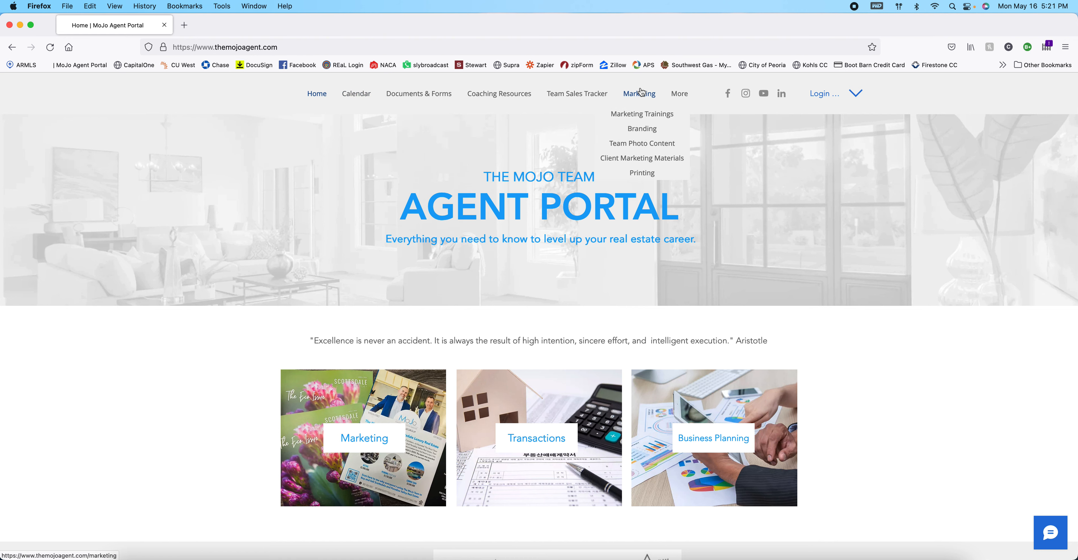
{"action": "left_click", "coordinate": [642, 129]}
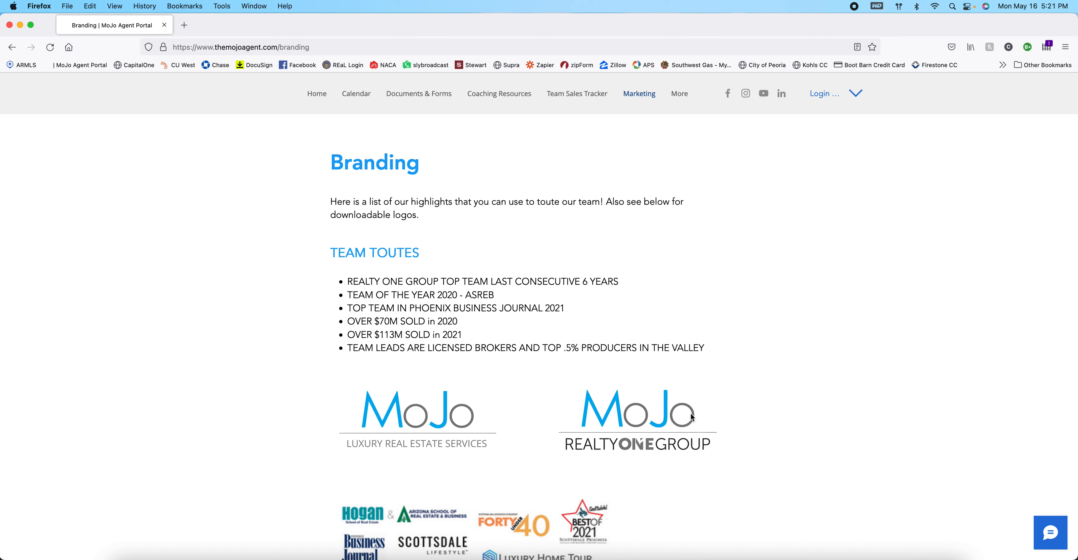
Try to save the MoJo Realty ONE Group logo to the Desktop as a WebP image, without replacing the existing file.
{"action": "left_click_drag", "start_coordinate": [660, 426], "coordinate": [816, 397]}
{"action": "right_click", "coordinate": [651, 415]}
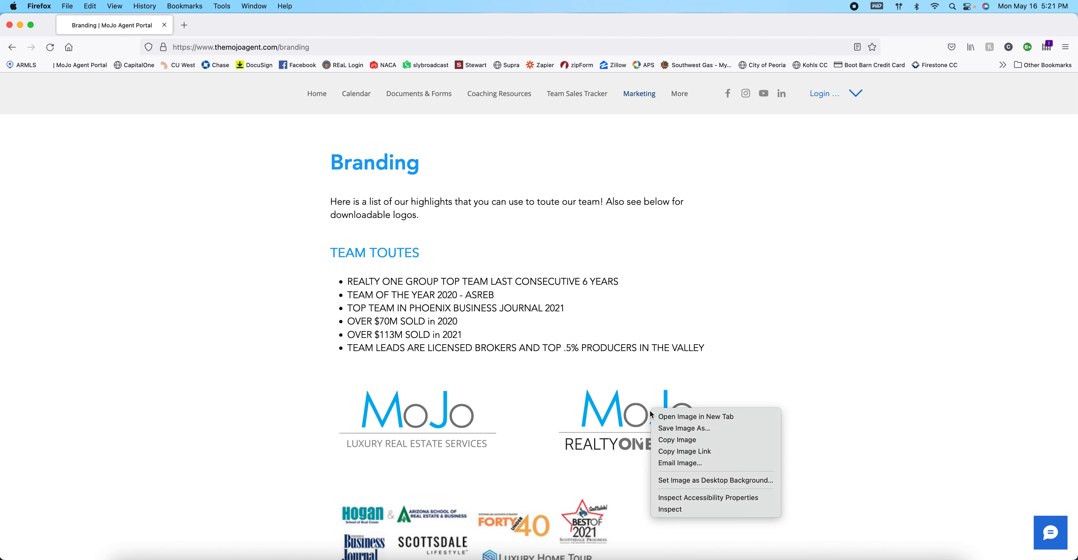
{"action": "left_click", "coordinate": [686, 429]}
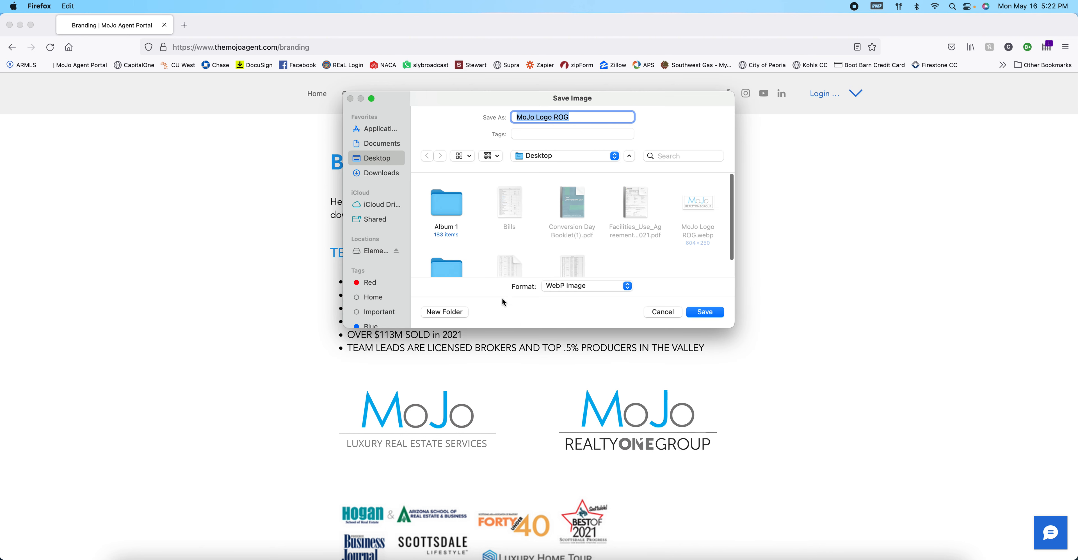
{"action": "left_click", "coordinate": [707, 314]}
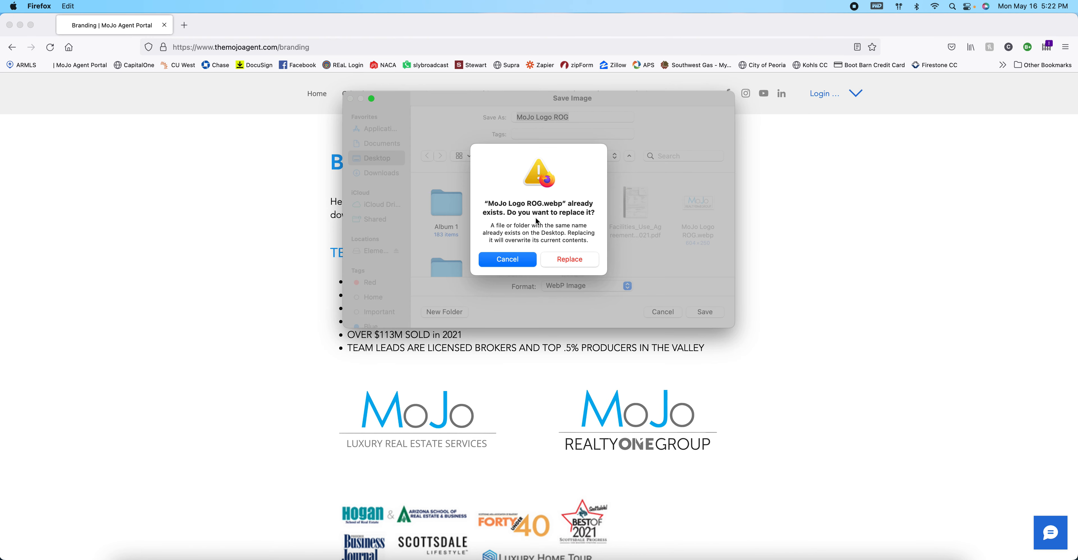
{"action": "left_click", "coordinate": [512, 264]}
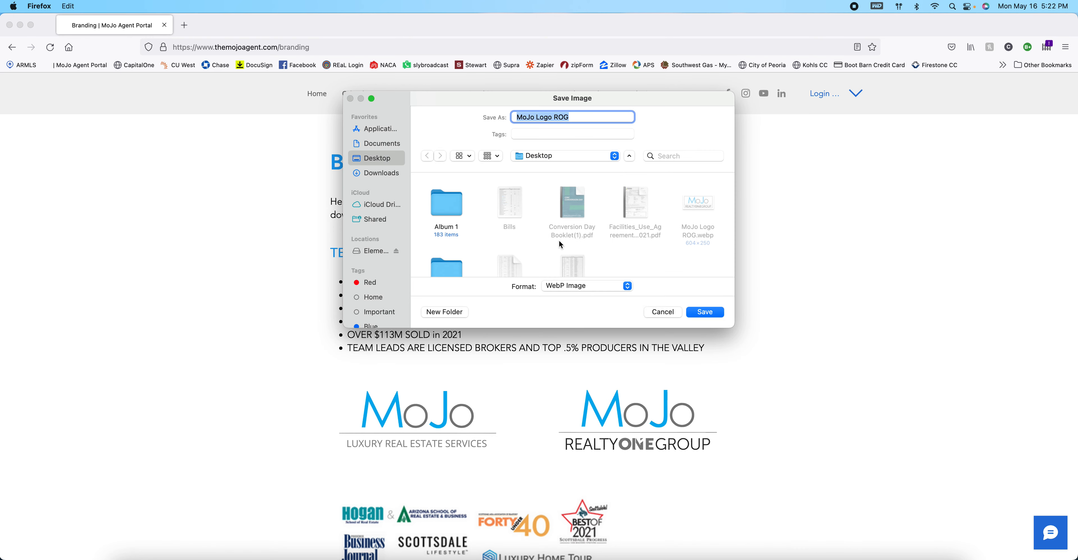
{"action": "left_click", "coordinate": [657, 309]}
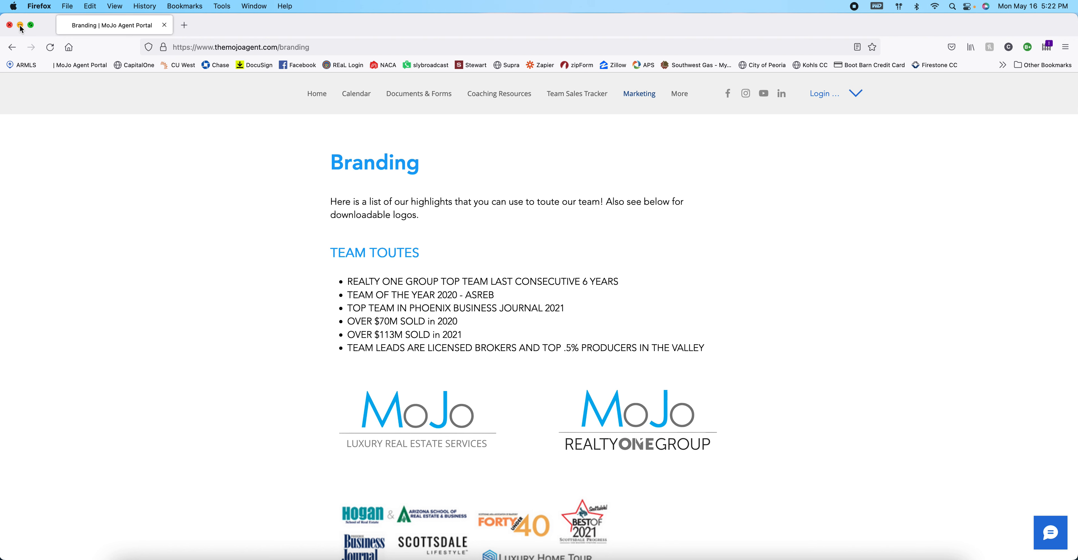
Search the web for "realtor logo" in a new browser tab and show the image results.
{"action": "left_click", "coordinate": [184, 25]}
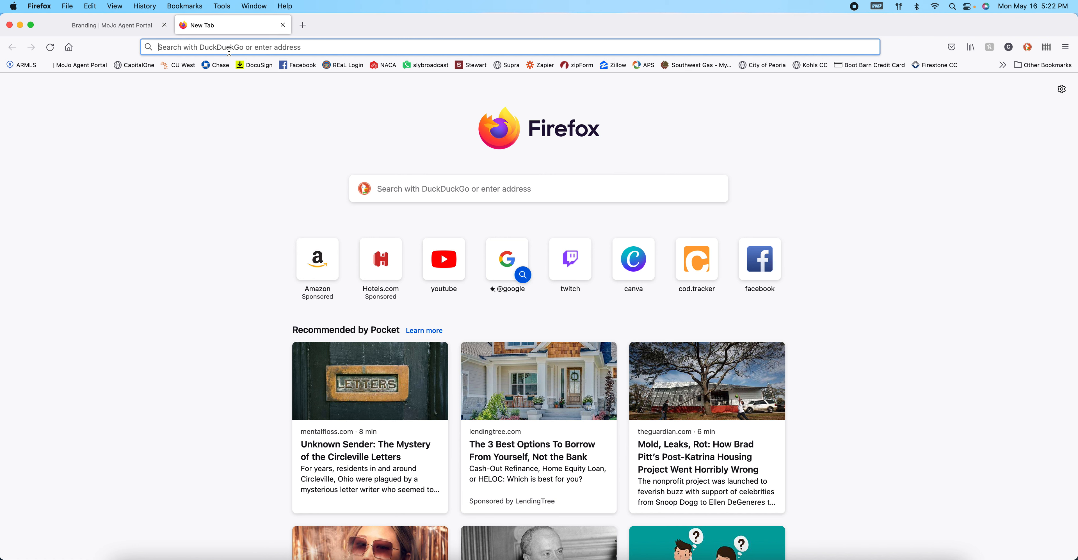
{"action": "type", "text": "realtor"}
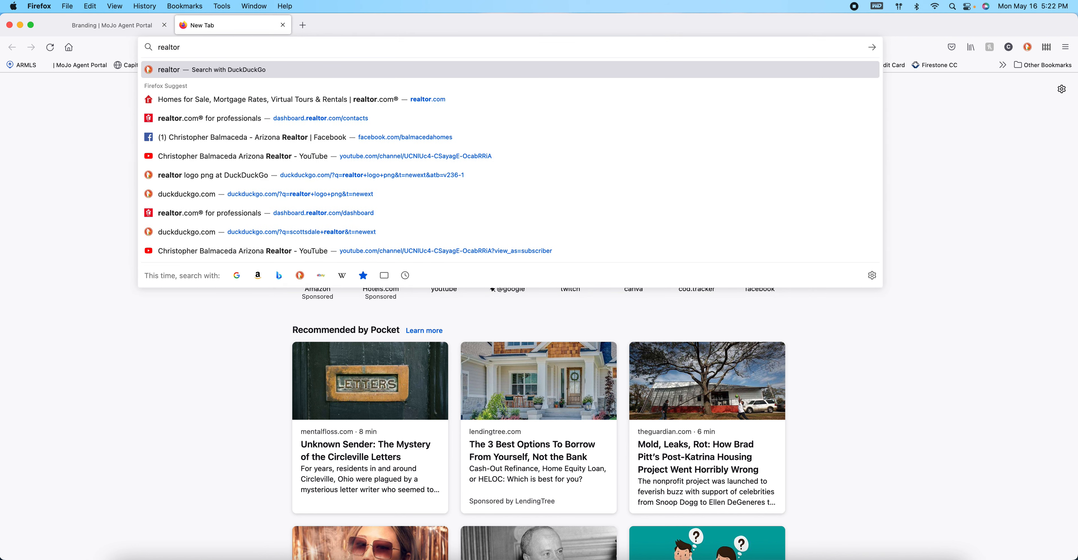
{"action": "type", "text": " logo png"}
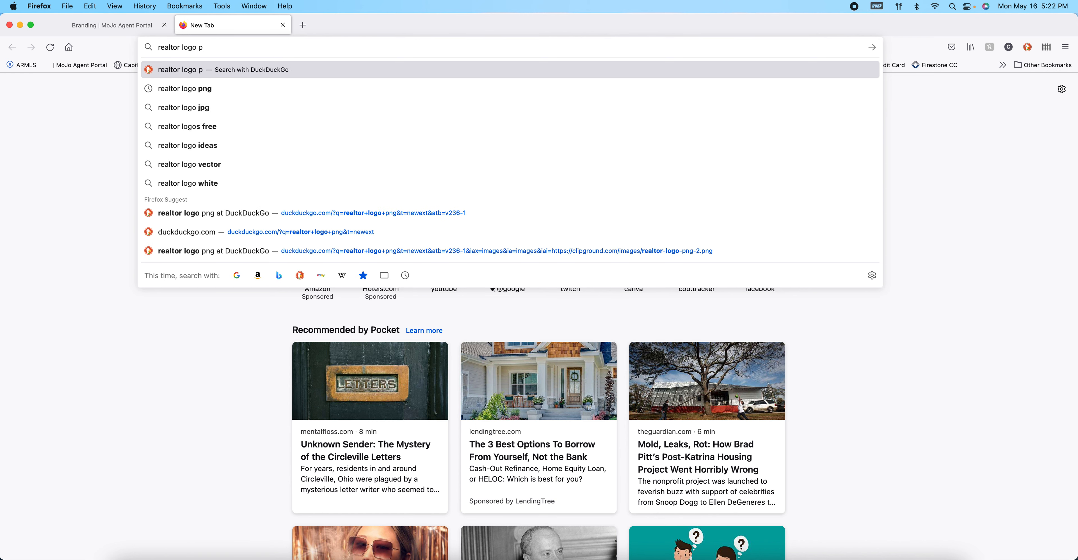
{"action": "key", "text": "BackSpace"}
{"action": "key", "text": "BackSpace"}
{"action": "key", "text": "BackSpace"}
{"action": "key", "text": "BackSpace"}
{"action": "key", "text": "Return"}
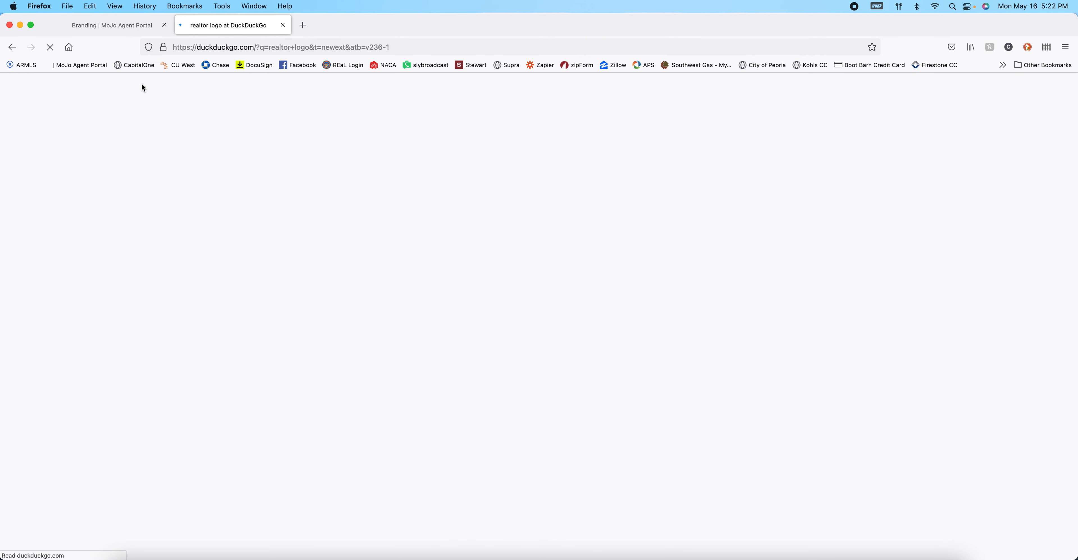
{"action": "left_click", "coordinate": [136, 117]}
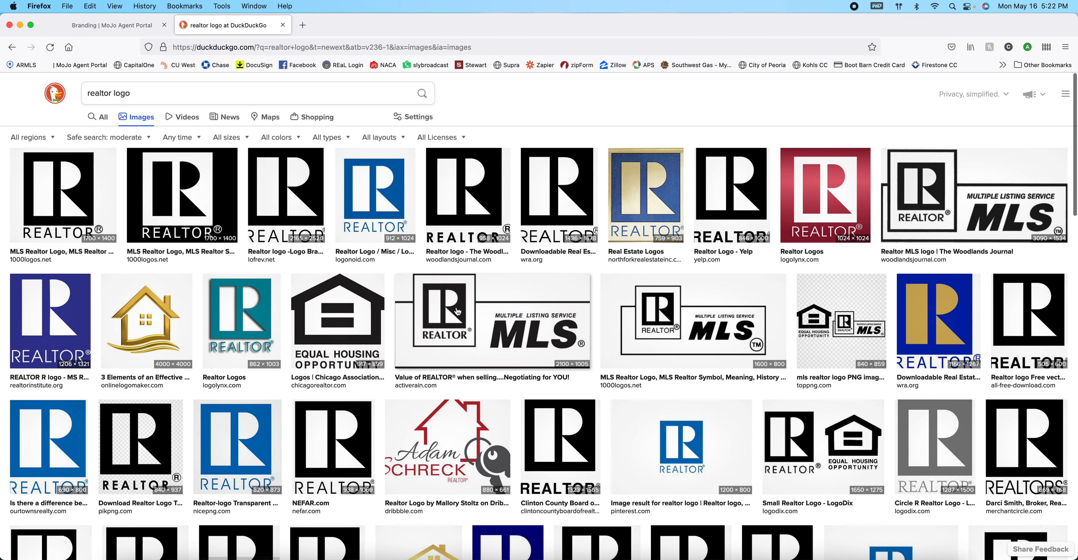
Find the toppng.com transparent image combining the Equal Housing Opportunity and Realtor MLS logos and open its full-size file.
{"action": "scroll", "coordinate": [678, 325], "scroll_direction": "down", "scroll_amount": 8}
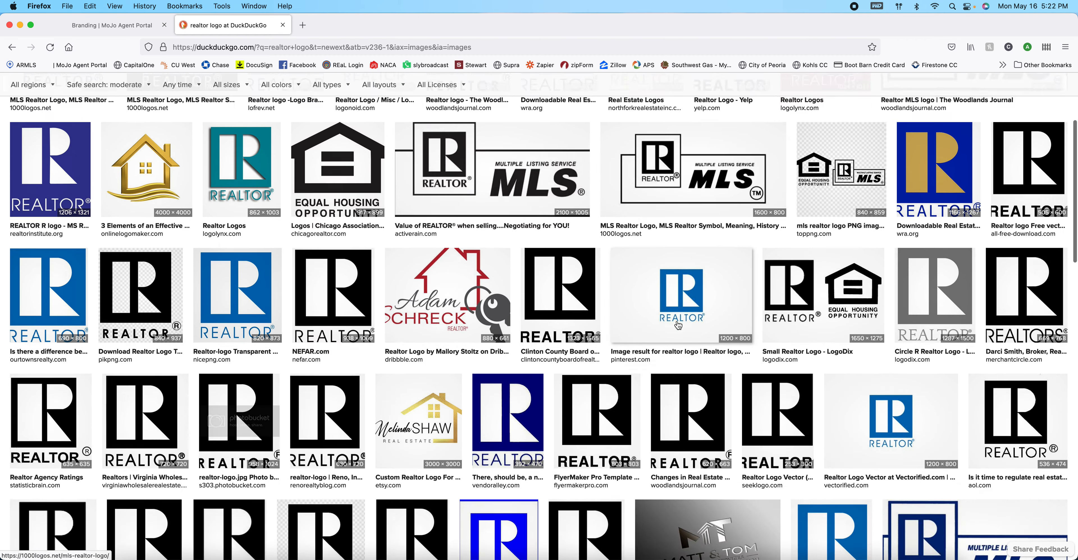
{"action": "scroll", "coordinate": [678, 326], "scroll_direction": "up", "scroll_amount": 8}
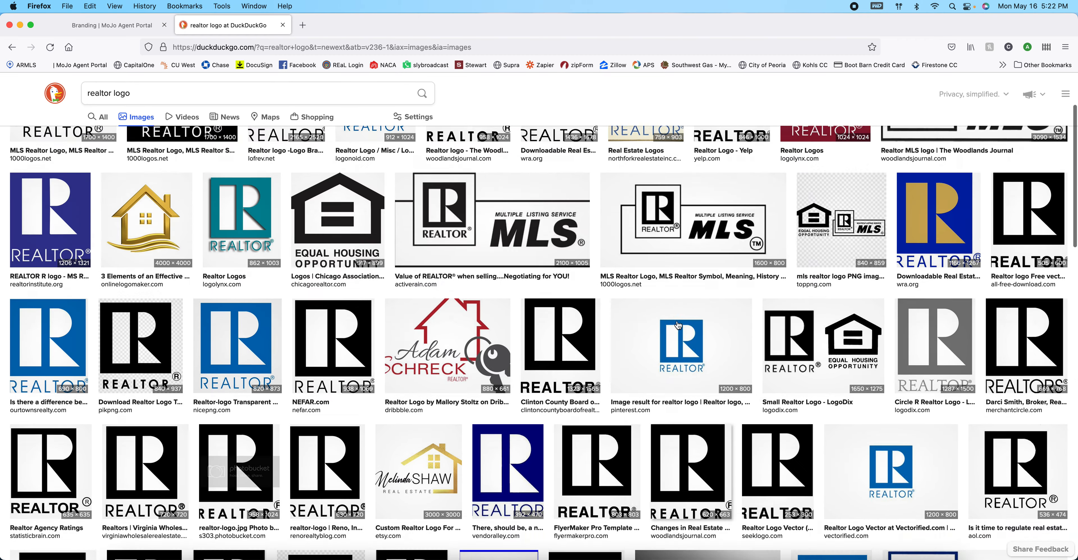
{"action": "left_click", "coordinate": [494, 319]}
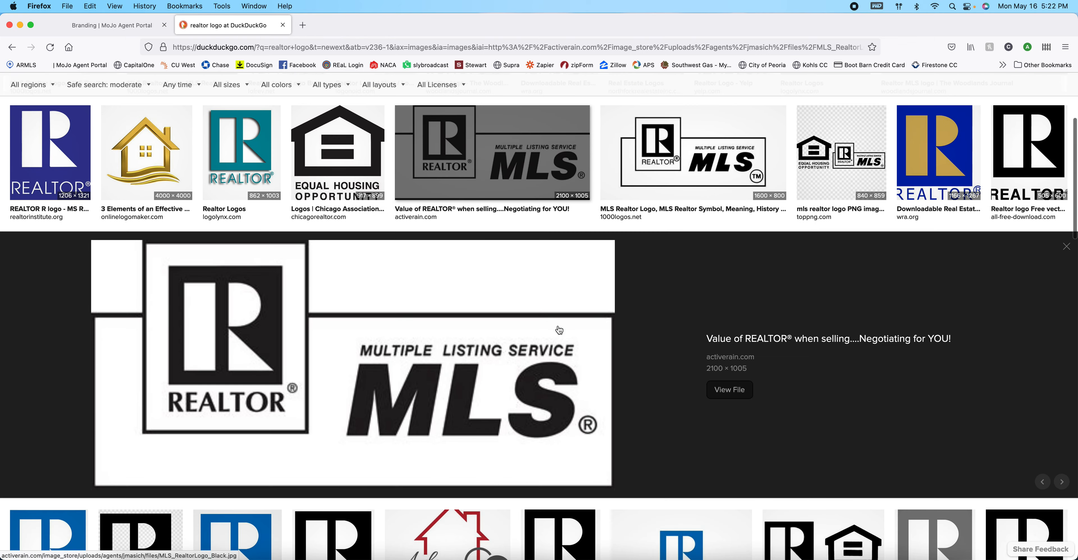
{"action": "left_click", "coordinate": [824, 171]}
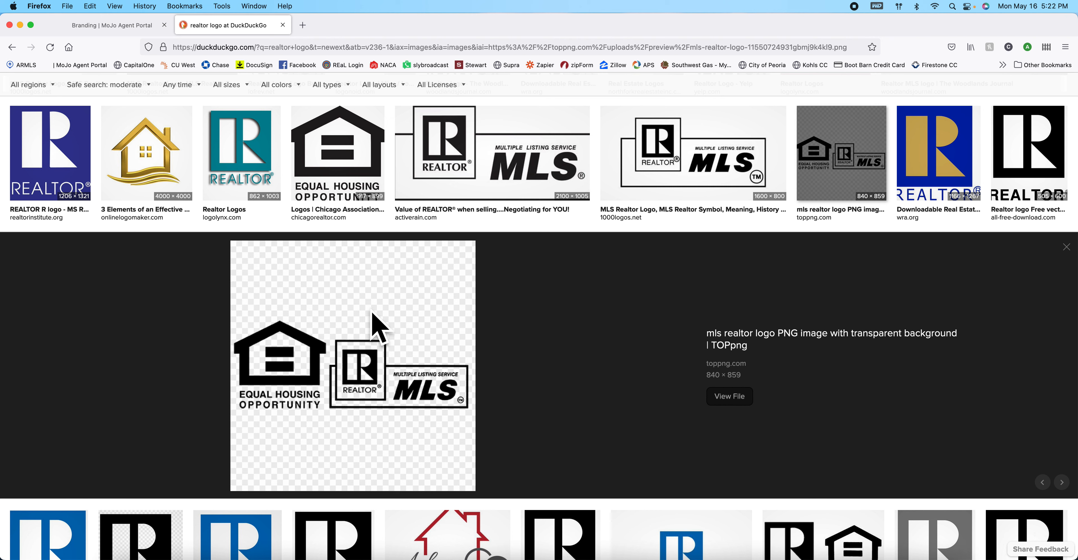
{"action": "right_click", "coordinate": [341, 344]}
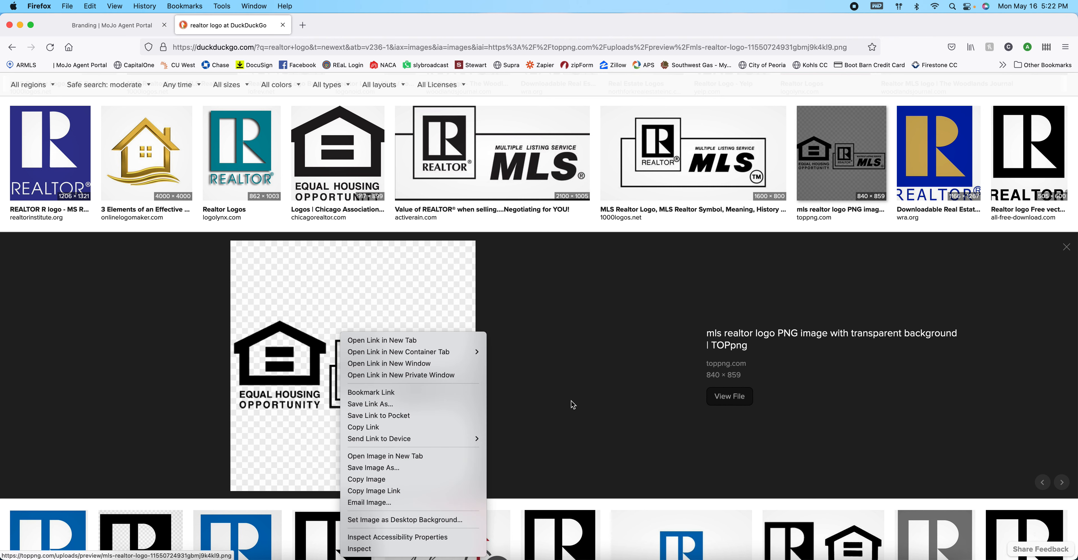
{"action": "left_click", "coordinate": [590, 405]}
{"action": "left_click", "coordinate": [709, 403]}
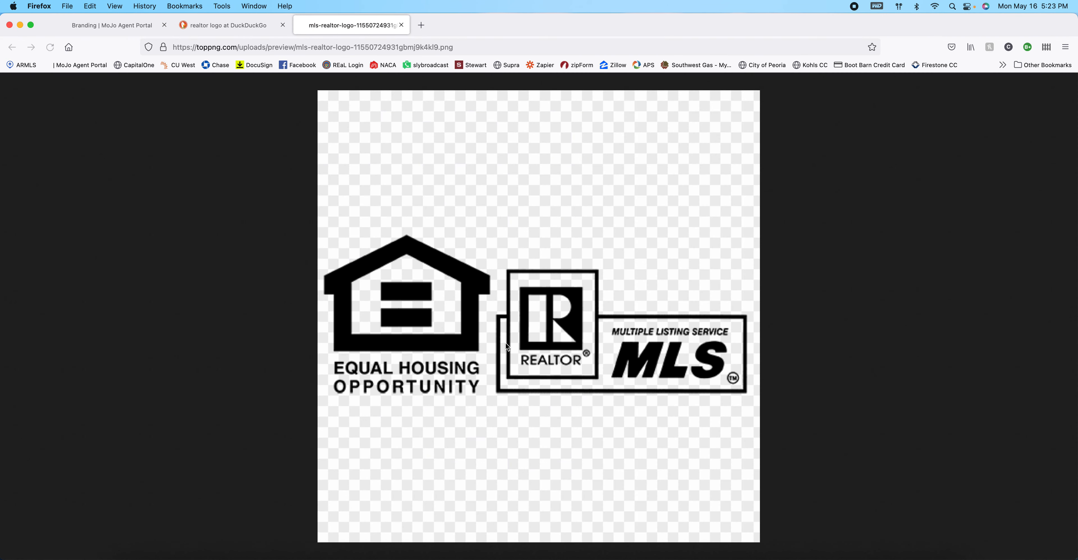
Save the combined Equal Housing and Realtor MLS logo to the Desktop as a PNG image and close its tab.
{"action": "right_click", "coordinate": [523, 319]}
{"action": "left_click", "coordinate": [544, 325]}
{"action": "left_click", "coordinate": [692, 312]}
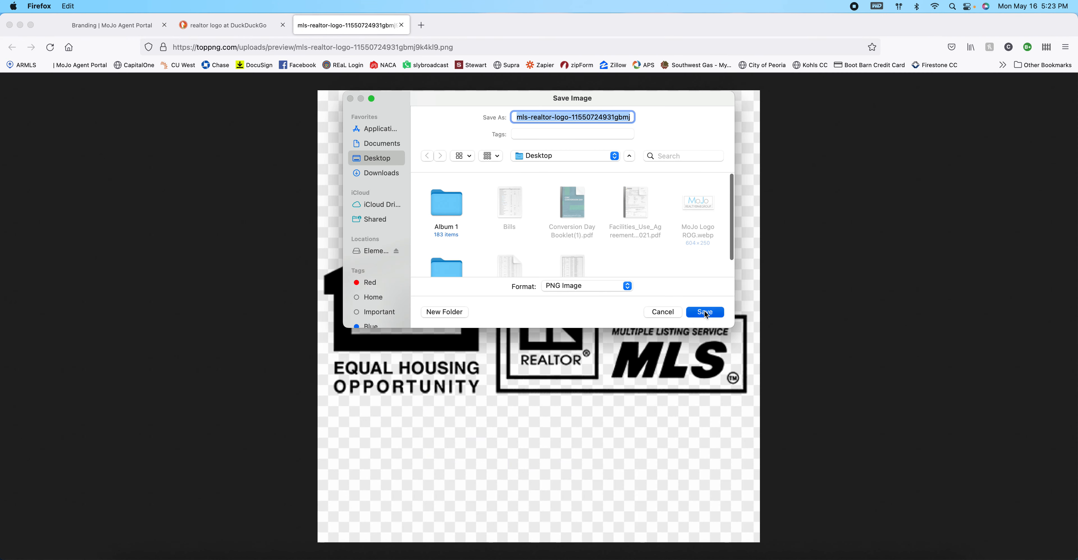
{"action": "left_click", "coordinate": [401, 25]}
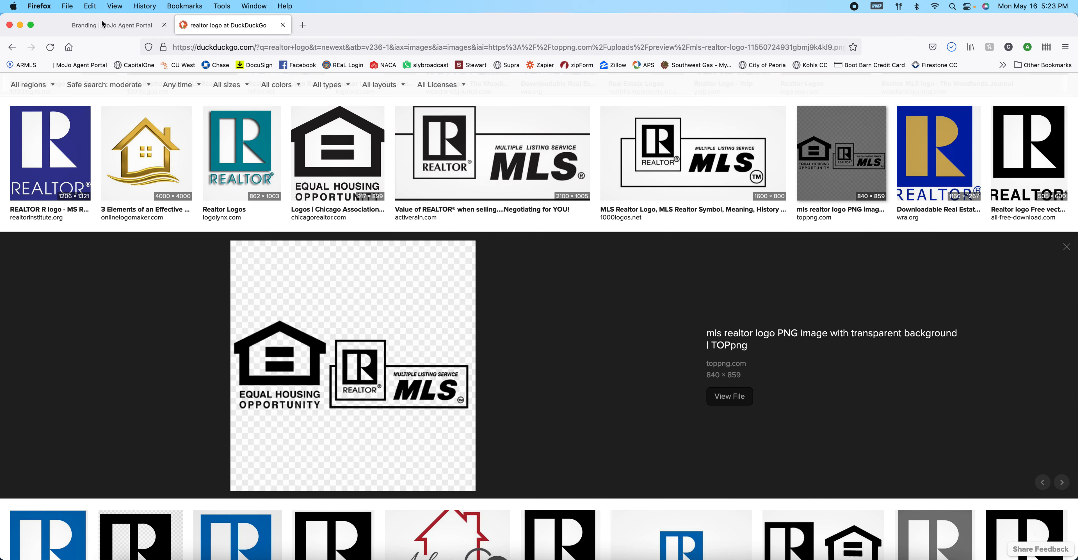
Minimize the browser, check the saved mls-realtor-logo PNG from the desktop in Preview, and close it.
{"action": "left_click", "coordinate": [21, 26]}
{"action": "double_click", "coordinate": [1043, 34]}
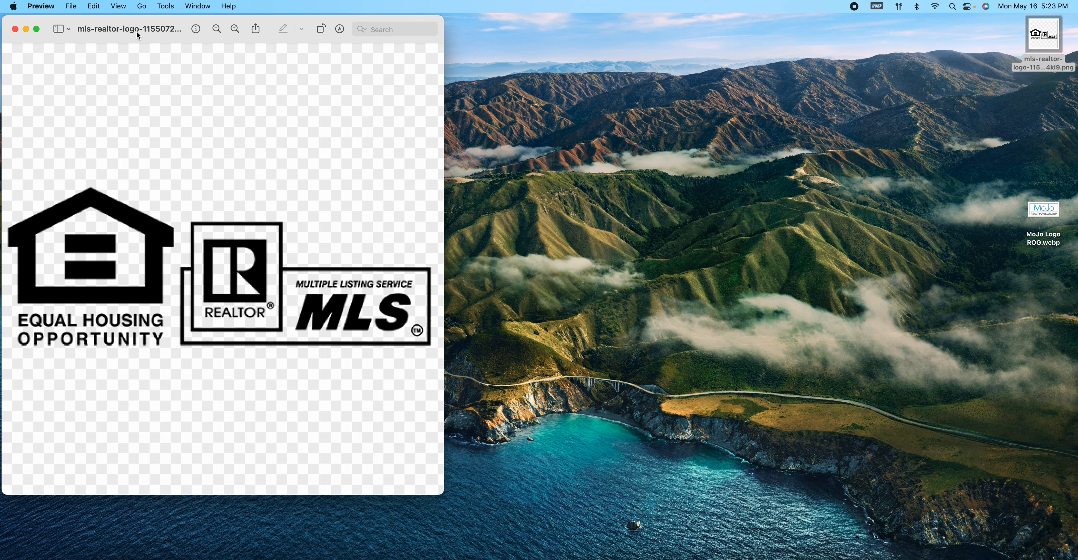
{"action": "left_click_drag", "start_coordinate": [16, 33], "coordinate": [16, 33]}
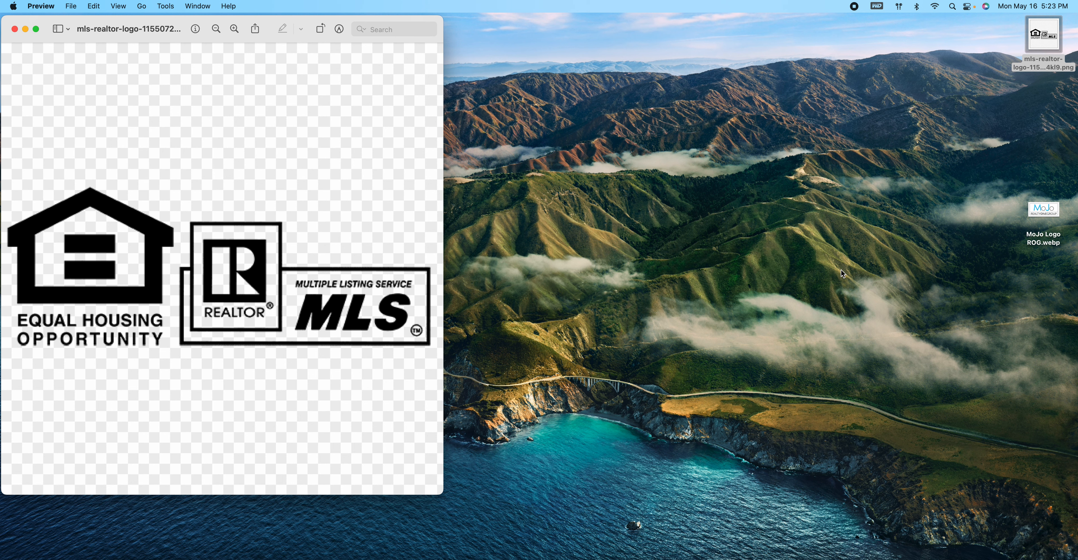
{"action": "left_click", "coordinate": [15, 29]}
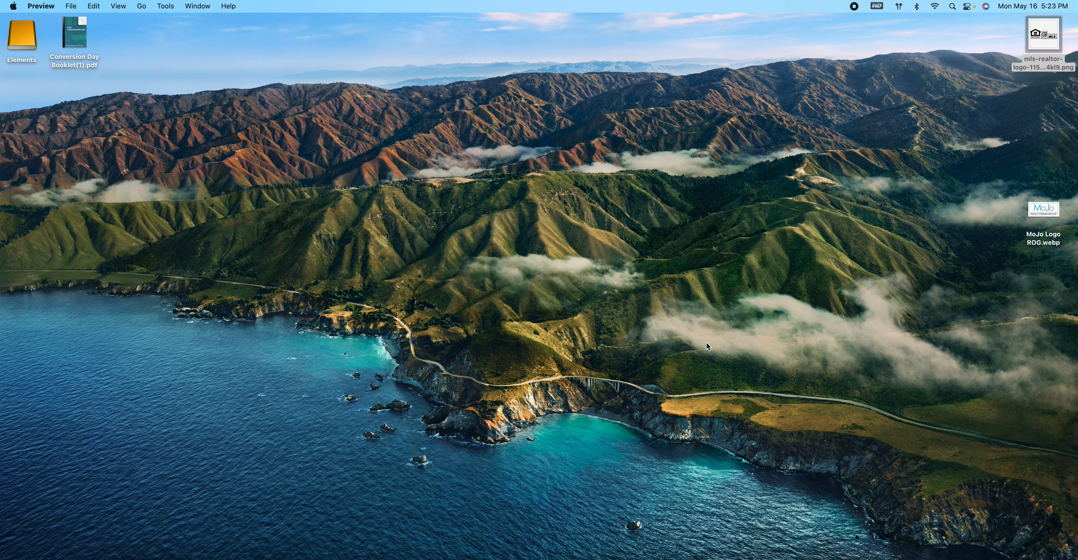
Create a new Keynote presentation and delete the title, subtitle and author placeholders from its first slide.
{"action": "left_click", "coordinate": [800, 558]}
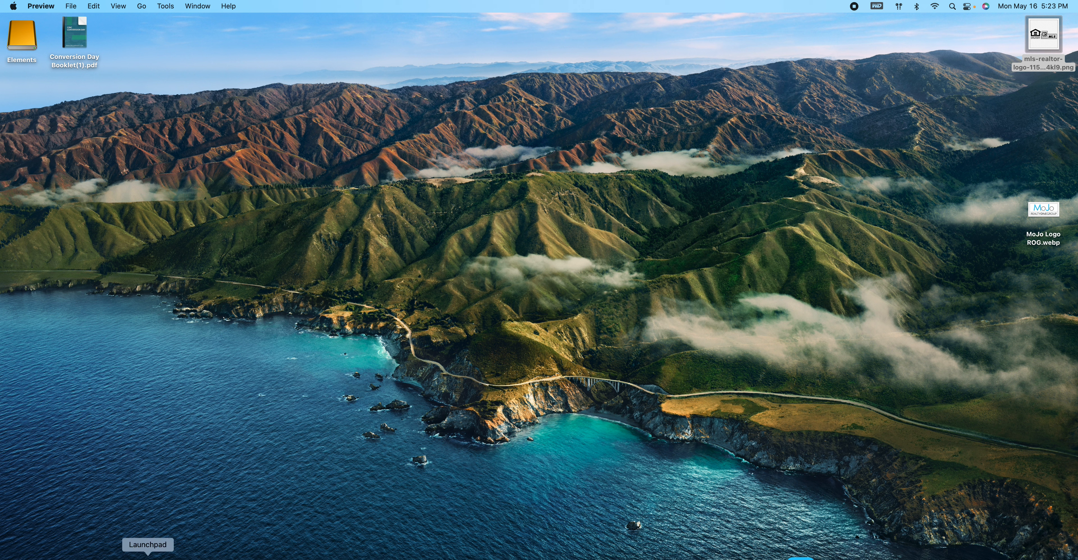
{"action": "left_click", "coordinate": [147, 556]}
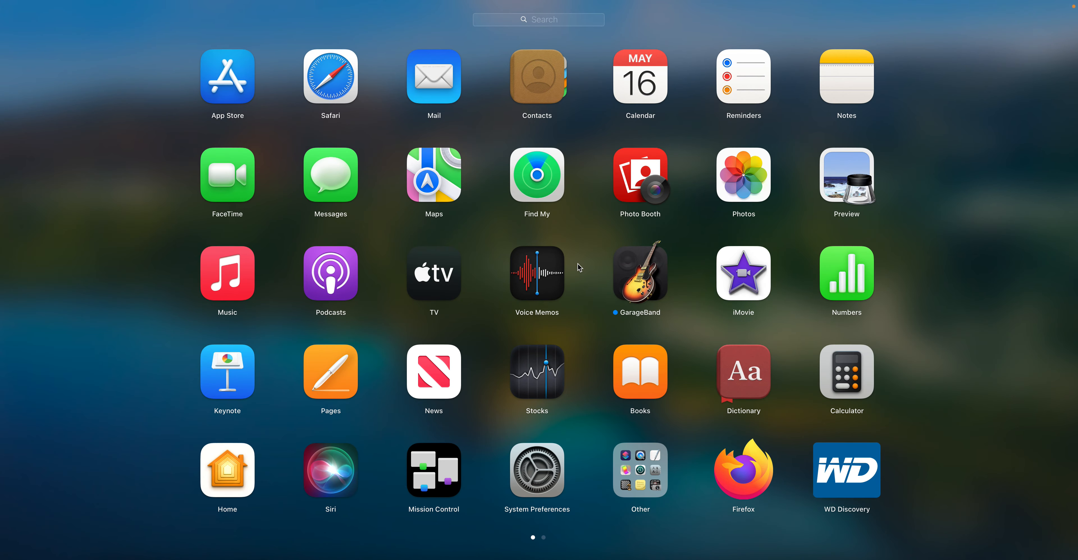
{"action": "left_click", "coordinate": [227, 372]}
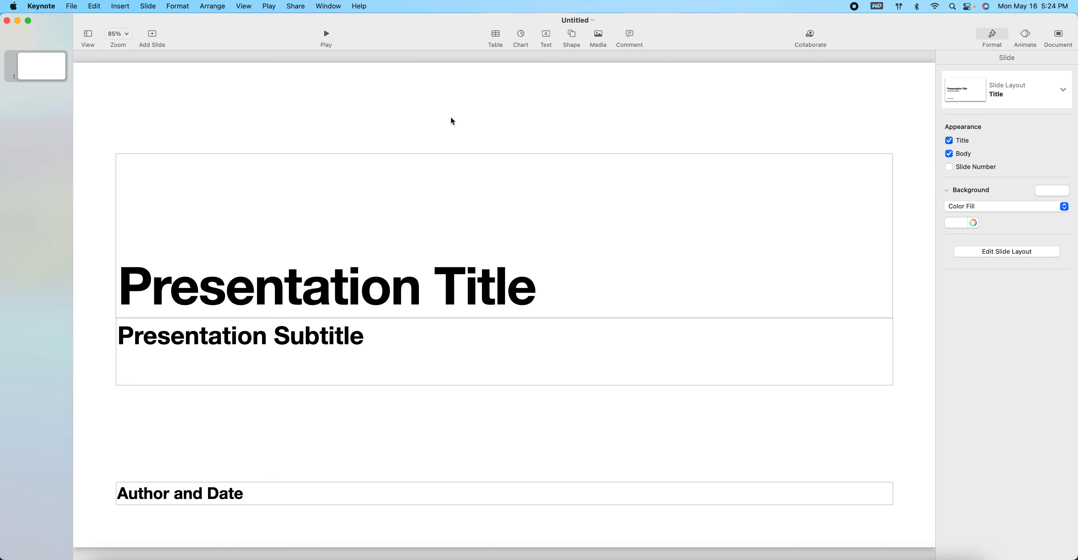
{"action": "left_click_drag", "start_coordinate": [452, 118], "coordinate": [496, 516]}
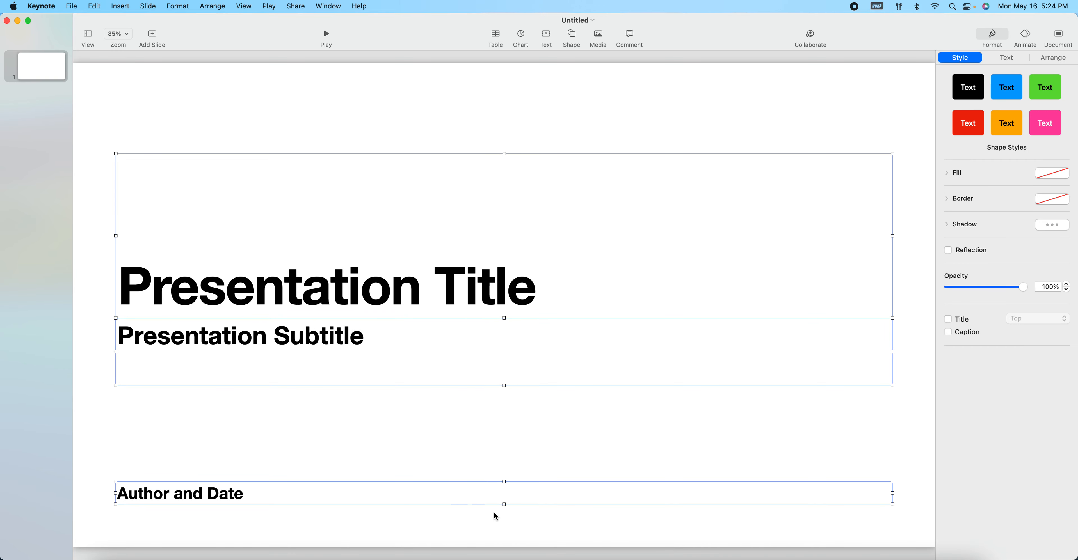
{"action": "key", "text": "Delete"}
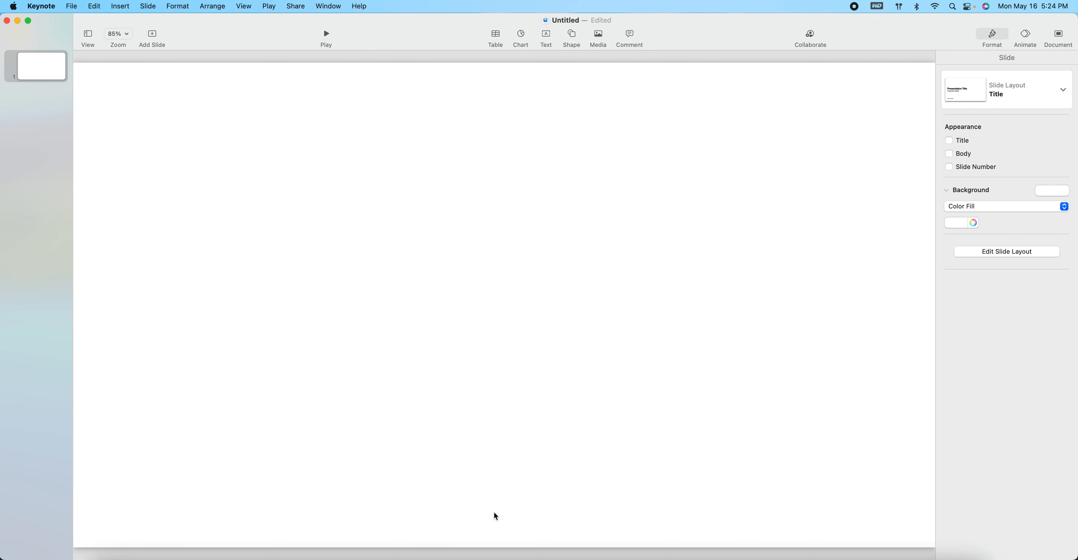
{"action": "left_click_drag", "start_coordinate": [886, 36], "coordinate": [684, 49]}
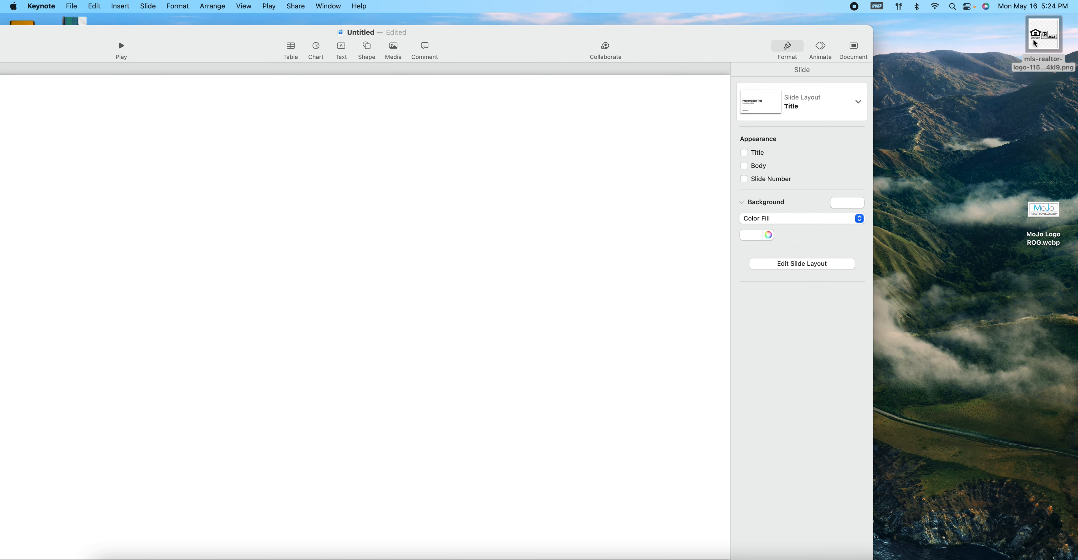
{"action": "double_click", "coordinate": [705, 49]}
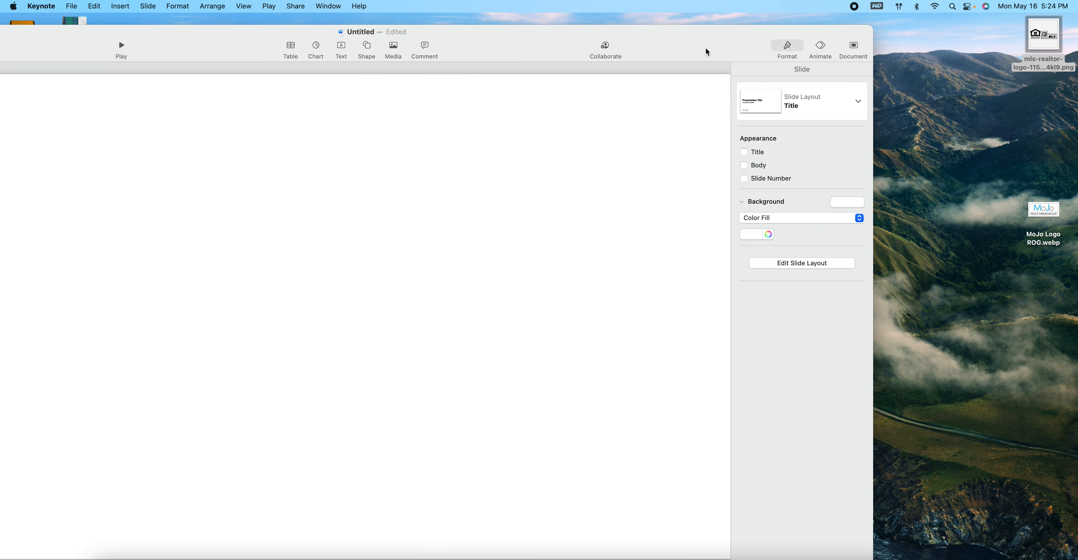
{"action": "left_click", "coordinate": [119, 6]}
{"action": "left_click", "coordinate": [138, 225]}
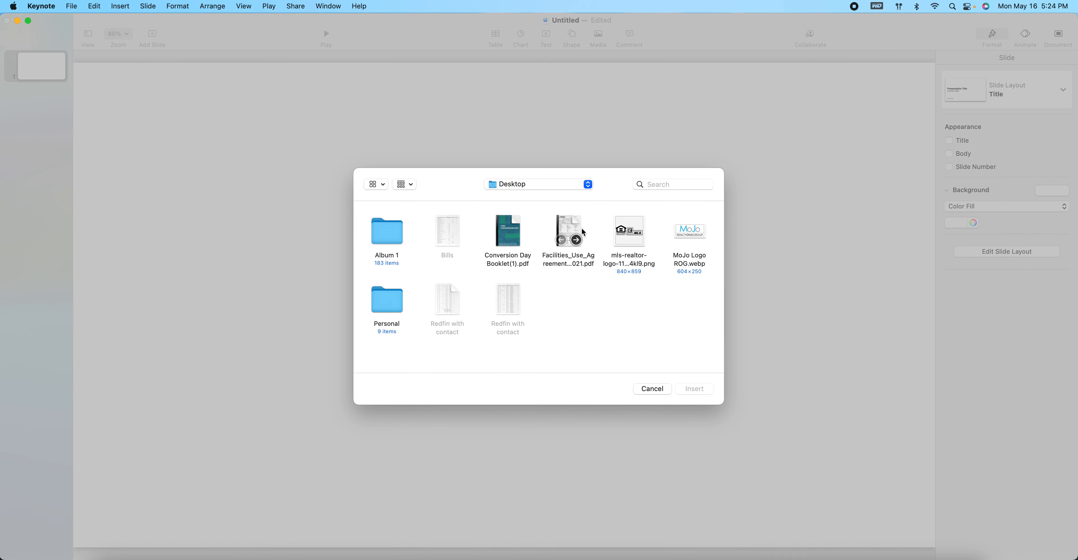
{"action": "left_click", "coordinate": [652, 389]}
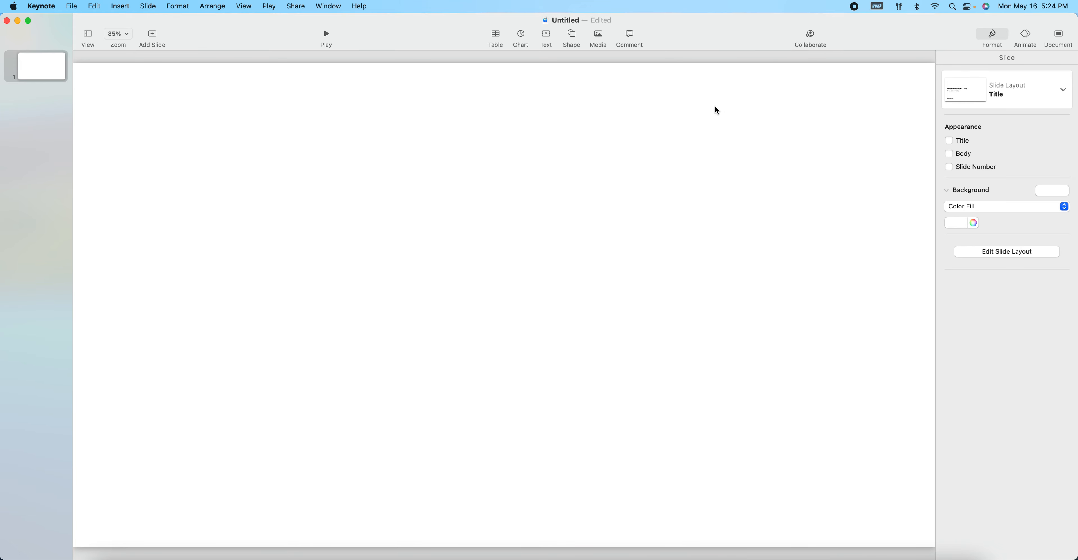
Set the blank slide's background to a solid bright green color fill.
{"action": "left_click", "coordinate": [1049, 192]}
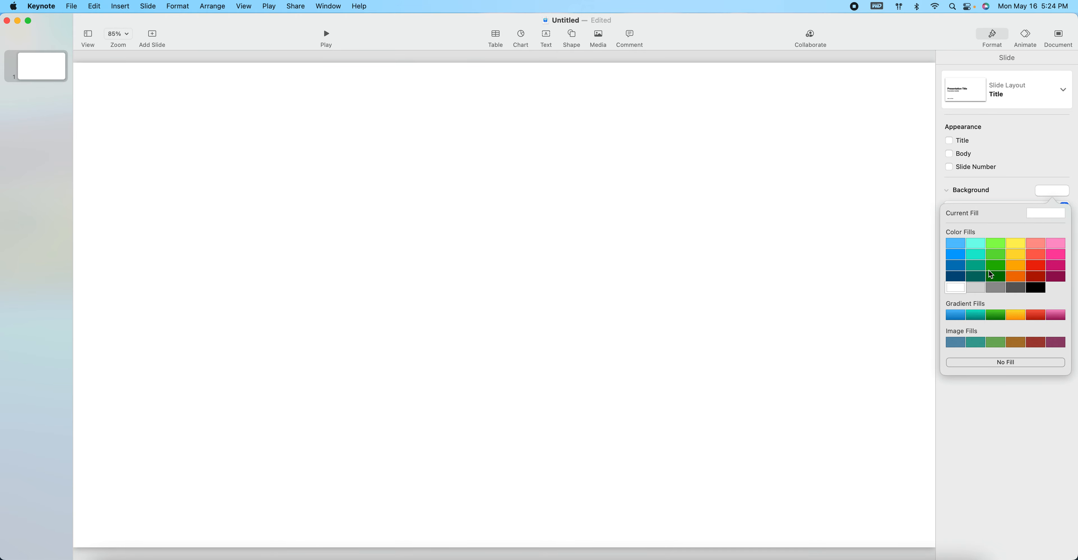
{"action": "left_click", "coordinate": [988, 253]}
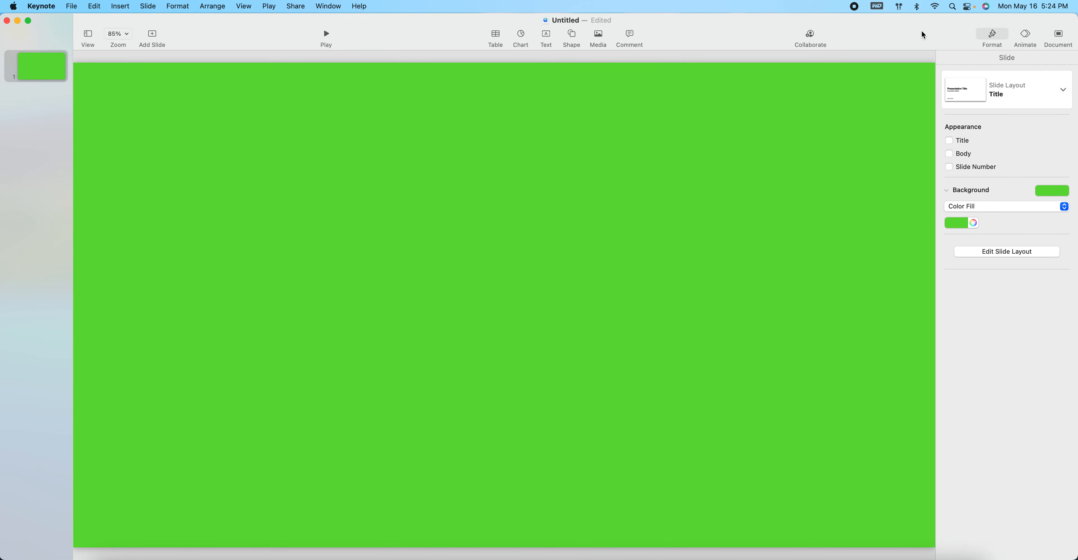
Place the mls-realtor-logo PNG from the desktop onto the green Keynote slide and move it toward the slide's left side.
{"action": "left_click_drag", "start_coordinate": [922, 35], "coordinate": [697, 34]}
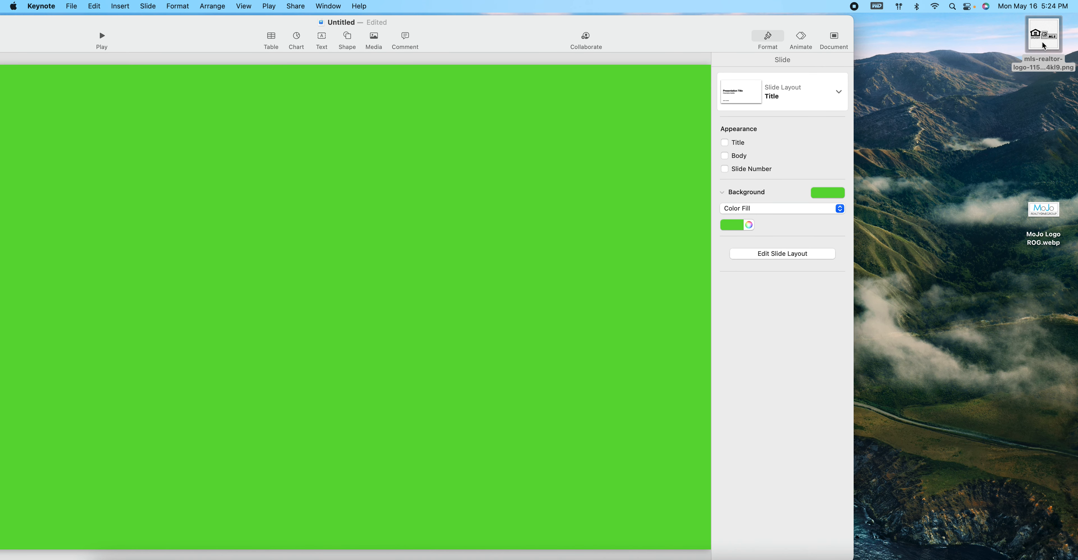
{"action": "left_click_drag", "start_coordinate": [1043, 46], "coordinate": [470, 63]}
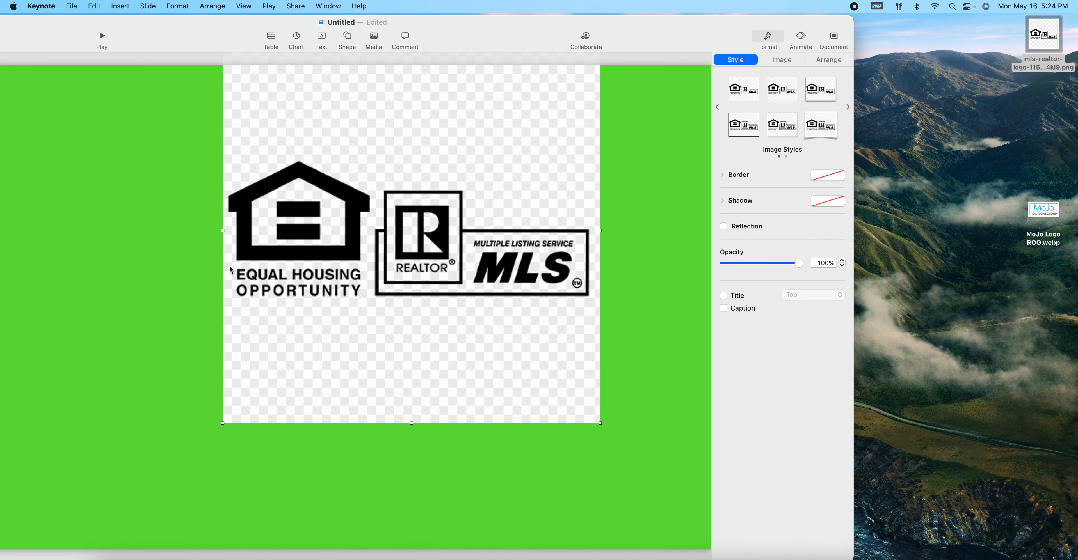
{"action": "left_click_drag", "start_coordinate": [421, 388], "coordinate": [411, 429]}
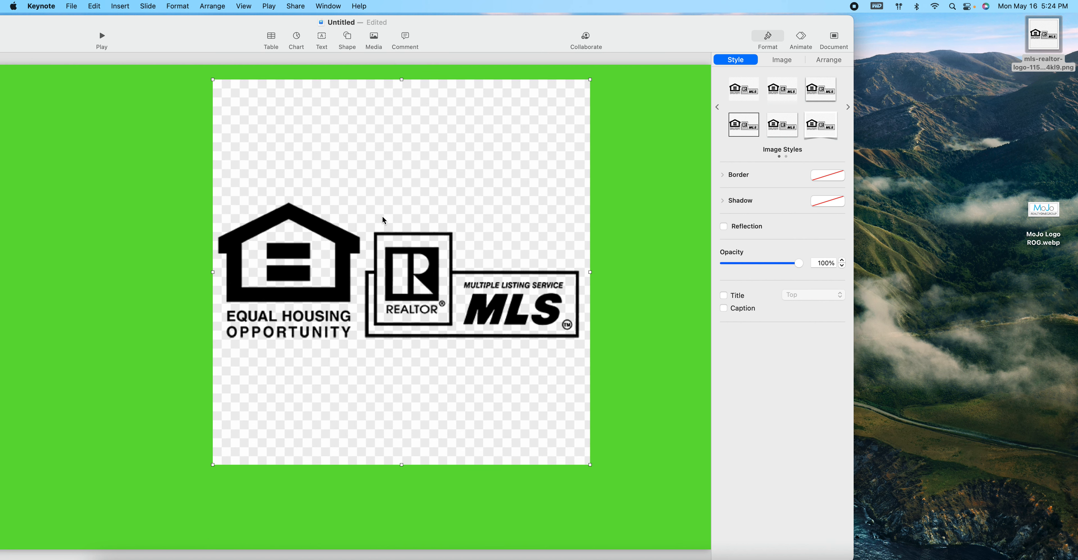
{"action": "left_click_drag", "start_coordinate": [380, 222], "coordinate": [200, 215]}
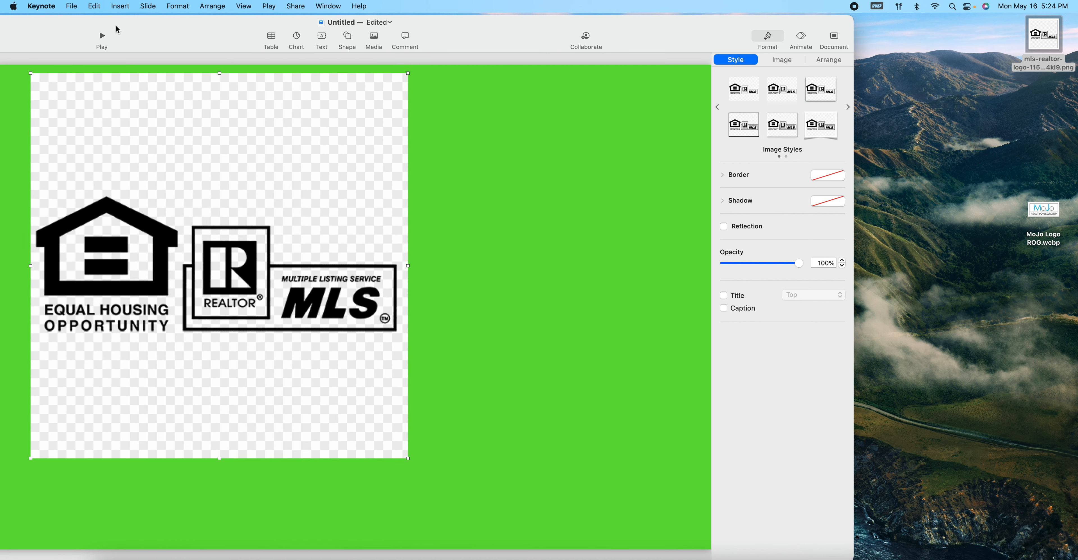
Minimize Keynote, open the mls-realtor-logo PNG from the desktop in Preview, and show the markup tools.
{"action": "left_click_drag", "start_coordinate": [116, 26], "coordinate": [276, 38]}
{"action": "left_click_drag", "start_coordinate": [29, 39], "coordinate": [89, 23]}
{"action": "left_click", "coordinate": [18, 21]}
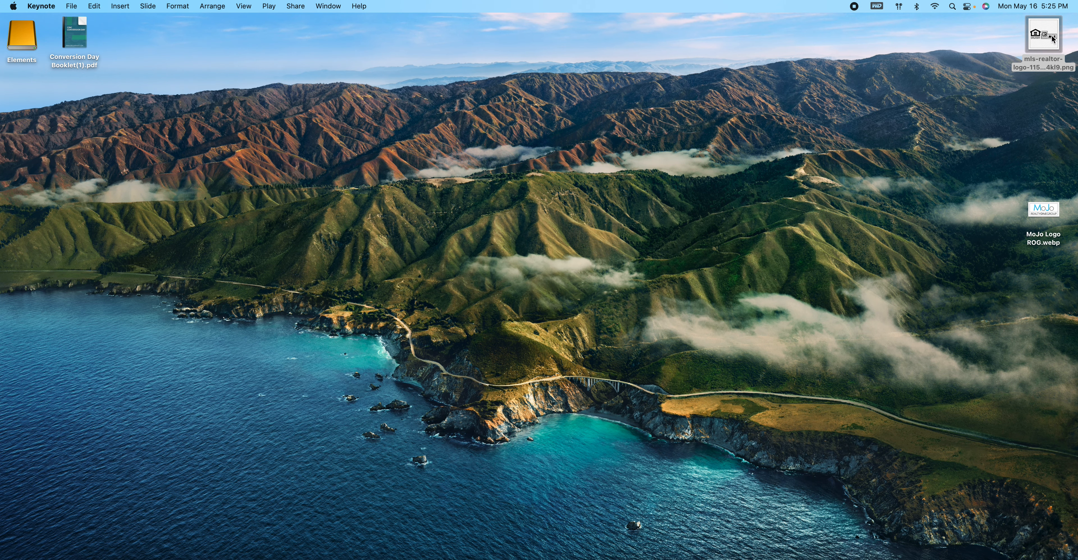
{"action": "double_click", "coordinate": [1052, 39]}
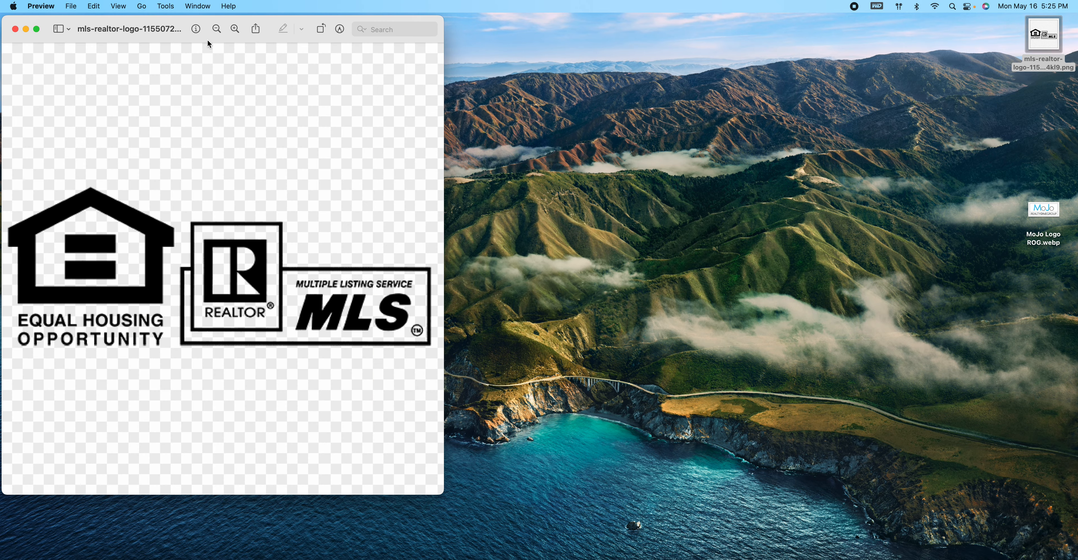
{"action": "left_click_drag", "start_coordinate": [193, 38], "coordinate": [438, 82]}
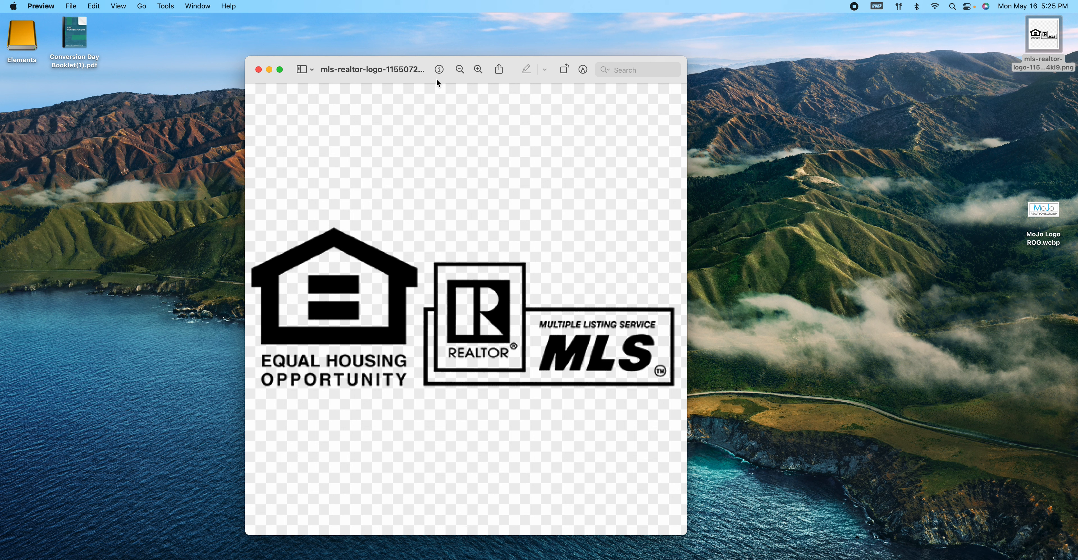
{"action": "left_click", "coordinate": [585, 74]}
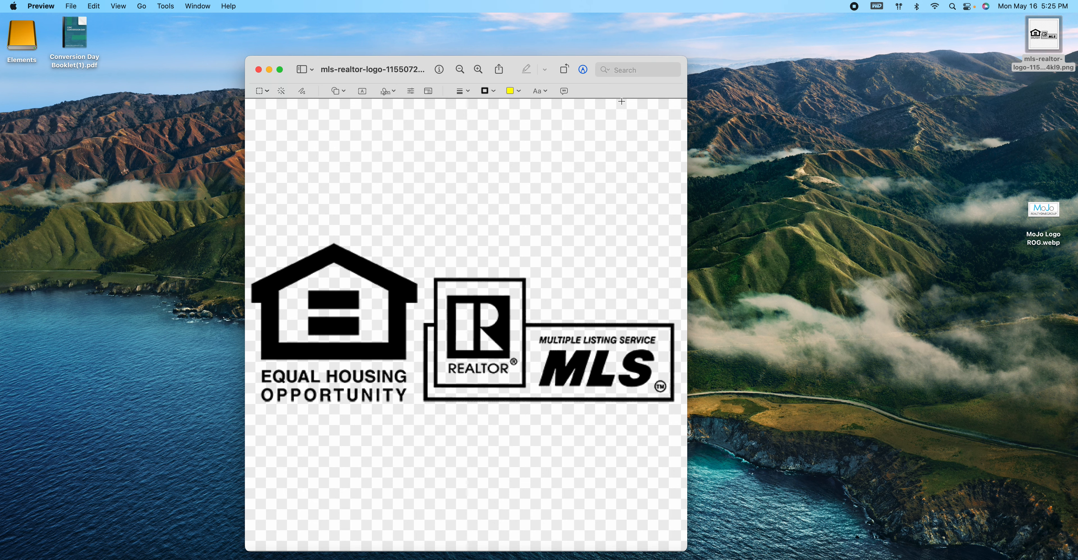
Remove the checkered background surrounding the logos with Instant Alpha.
{"action": "left_click", "coordinate": [283, 93]}
{"action": "left_click_drag", "start_coordinate": [310, 124], "coordinate": [331, 142]}
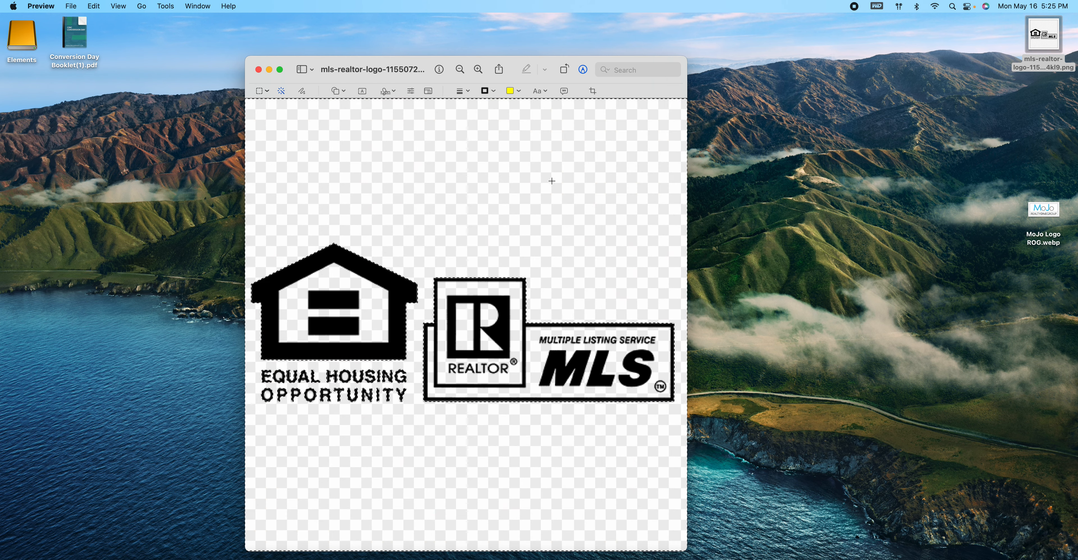
{"action": "key", "text": "Delete"}
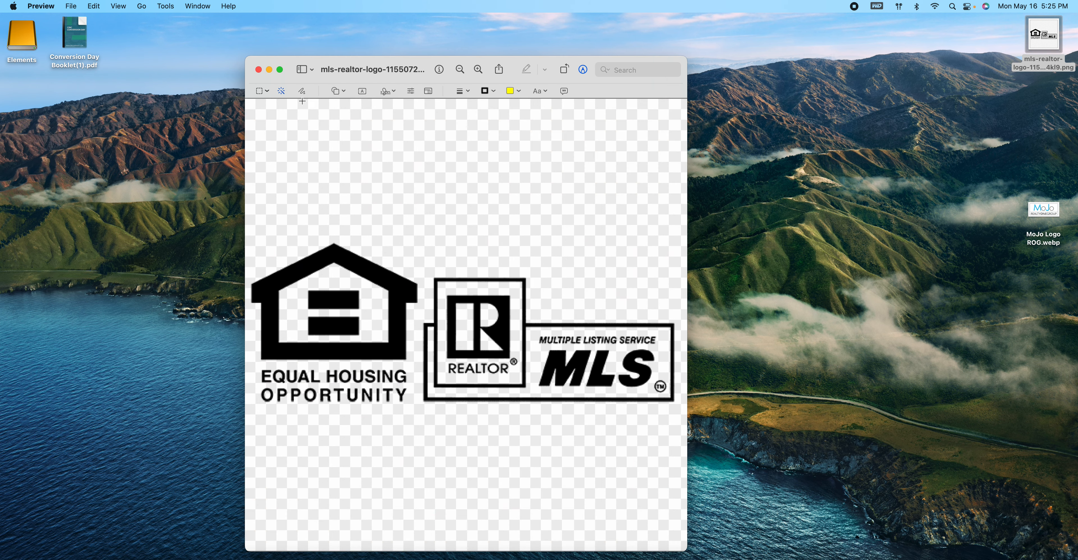
{"action": "left_click_drag", "start_coordinate": [307, 117], "coordinate": [331, 135]}
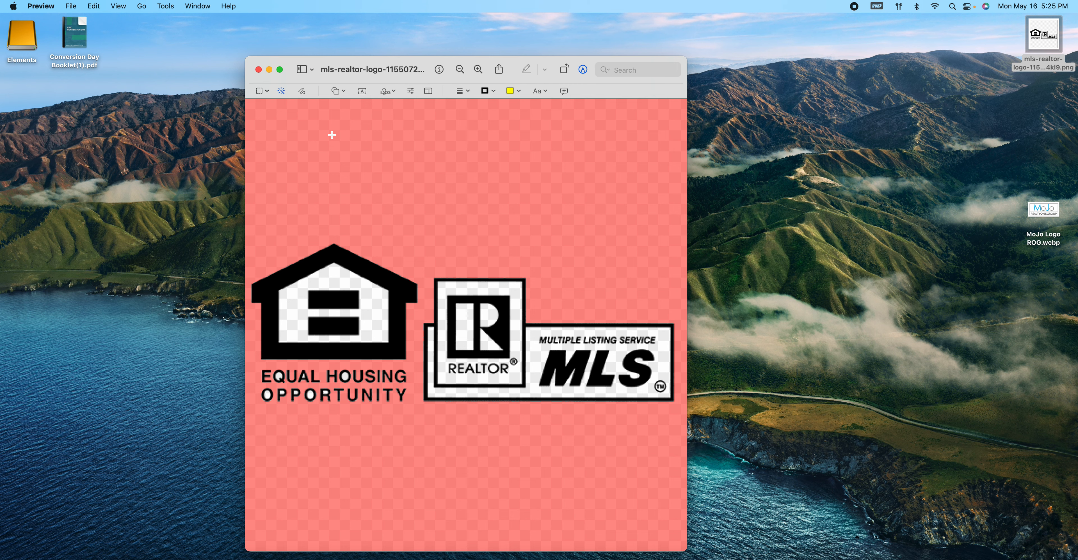
{"action": "left_click_drag", "start_coordinate": [332, 135], "coordinate": [333, 136]}
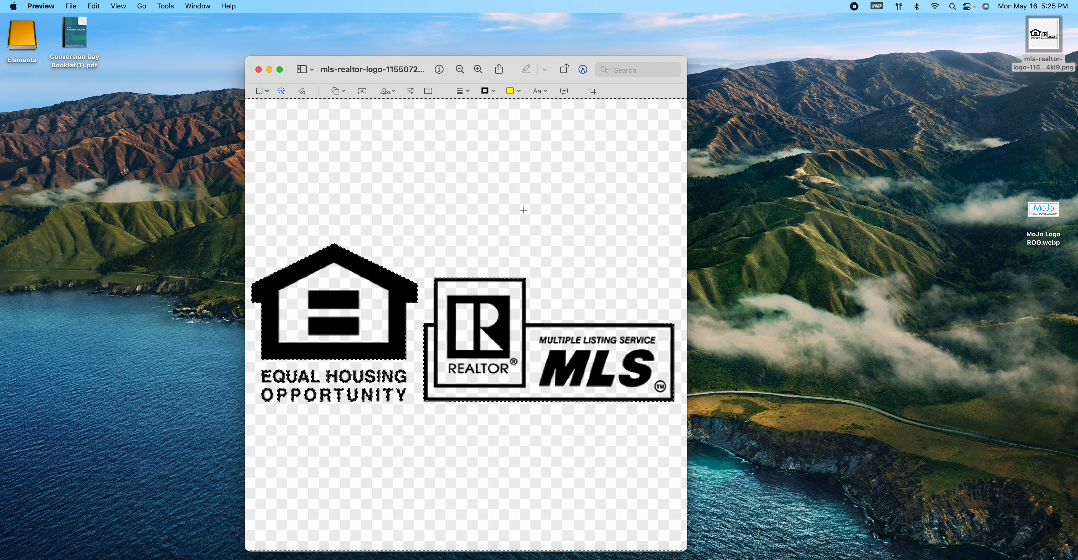
{"action": "key", "text": "Delete"}
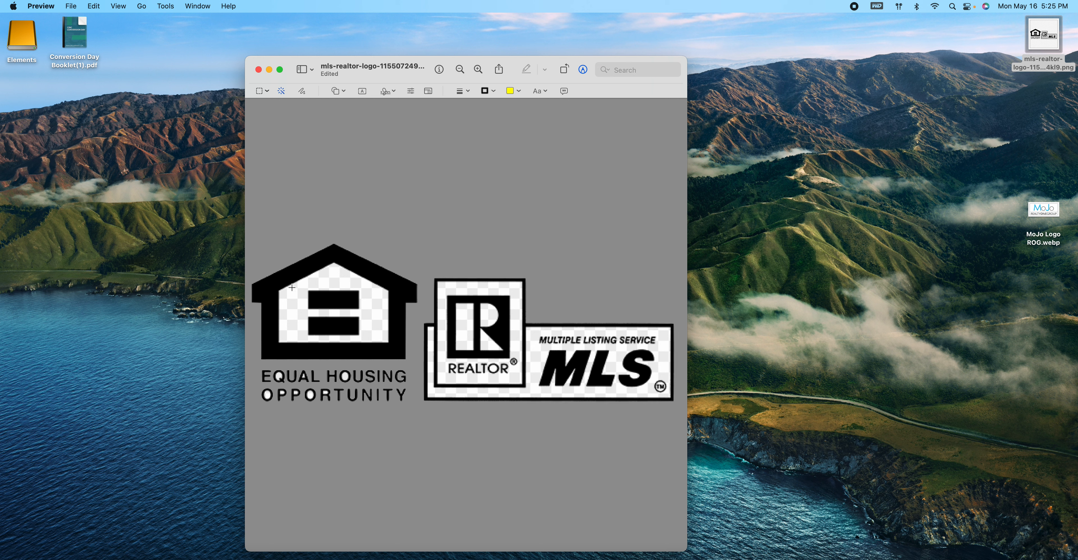
Remove the checkered background inside the Equal Housing house, the Realtor box and the MLS box.
{"action": "left_click_drag", "start_coordinate": [292, 293], "coordinate": [296, 304]}
{"action": "key", "text": "Delete"}
{"action": "left_click_drag", "start_coordinate": [454, 290], "coordinate": [533, 347]}
{"action": "key", "text": "Delete"}
{"action": "key", "text": "Delete"}
{"action": "key", "text": "Delete"}
{"action": "key", "text": "Delete"}
{"action": "key", "text": "Delete"}
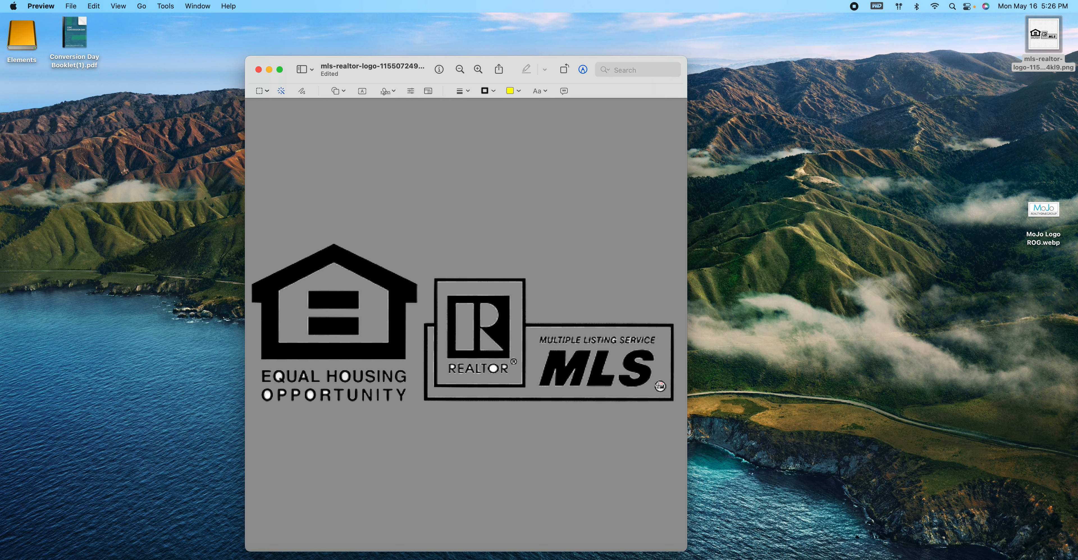
Clear the leftover white areas inside the letters of the word REALTOR below the R emblem.
{"action": "left_click_drag", "start_coordinate": [659, 388], "coordinate": [664, 386]}
{"action": "left_click", "coordinate": [478, 69]}
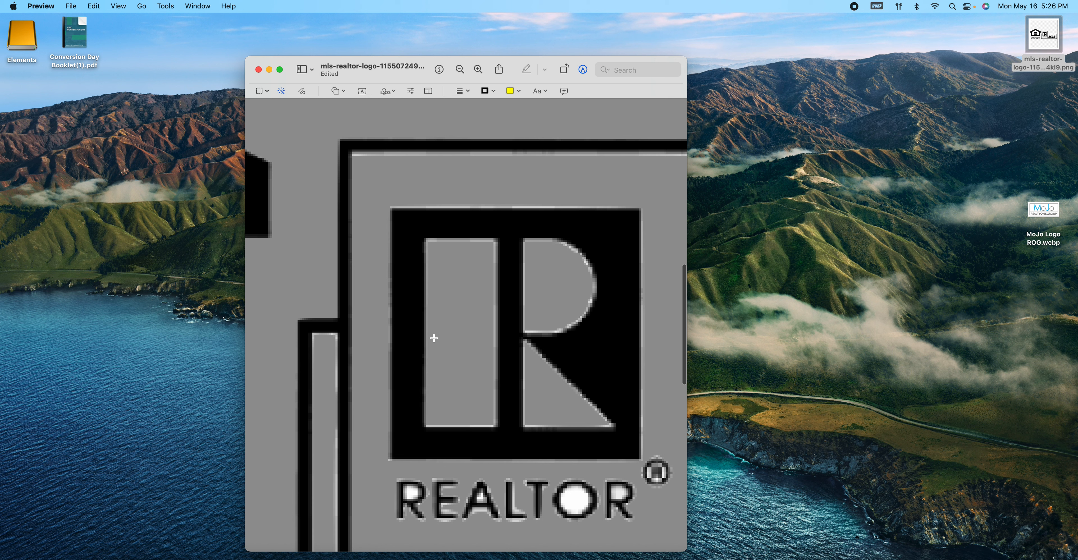
{"action": "scroll", "coordinate": [434, 338], "scroll_direction": "down", "scroll_amount": 1}
{"action": "scroll", "coordinate": [417, 474], "scroll_direction": "down", "scroll_amount": 1}
{"action": "mouse_move", "coordinate": [416, 472]}
{"action": "left_mouse_down"}
{"action": "mouse_move", "coordinate": [401, 486]}
{"action": "mouse_move", "coordinate": [405, 473]}
{"action": "left_mouse_up"}
{"action": "left_click", "coordinate": [405, 475]}
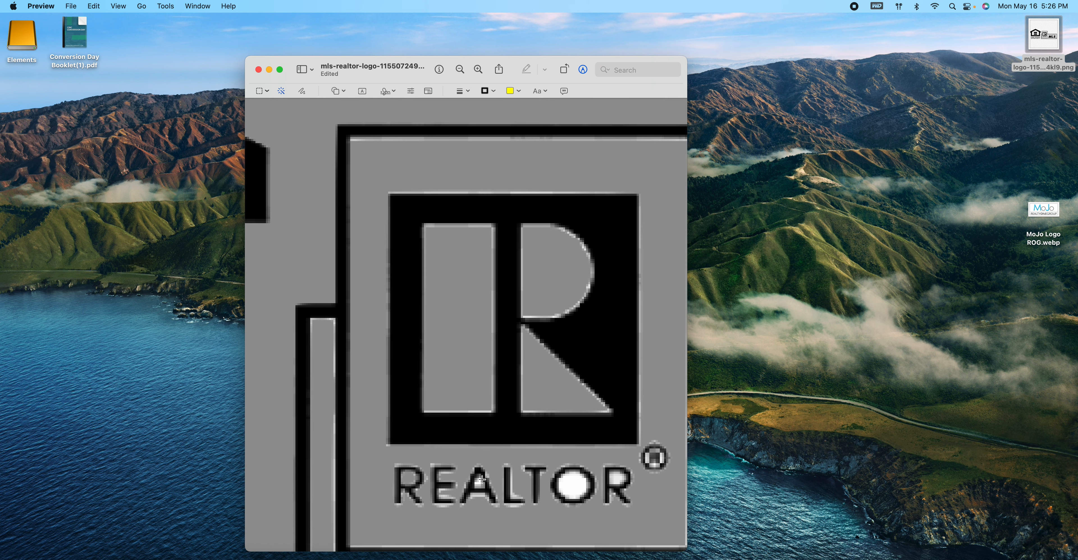
{"action": "left_click_drag", "start_coordinate": [476, 484], "coordinate": [480, 480]}
{"action": "left_click_drag", "start_coordinate": [559, 473], "coordinate": [573, 492]}
{"action": "left_click", "coordinate": [573, 492]}
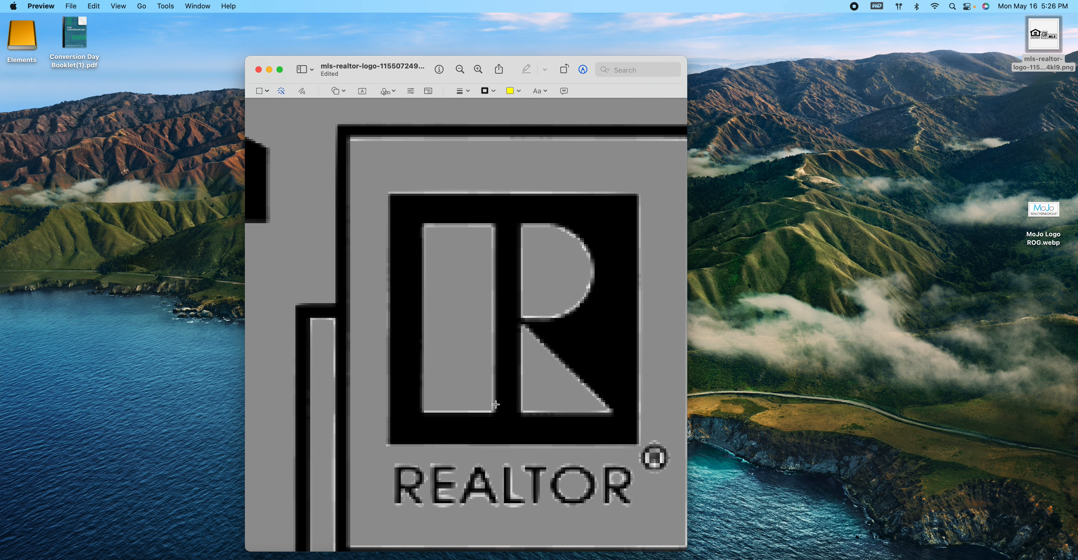
{"action": "left_click_drag", "start_coordinate": [368, 289], "coordinate": [331, 289]}
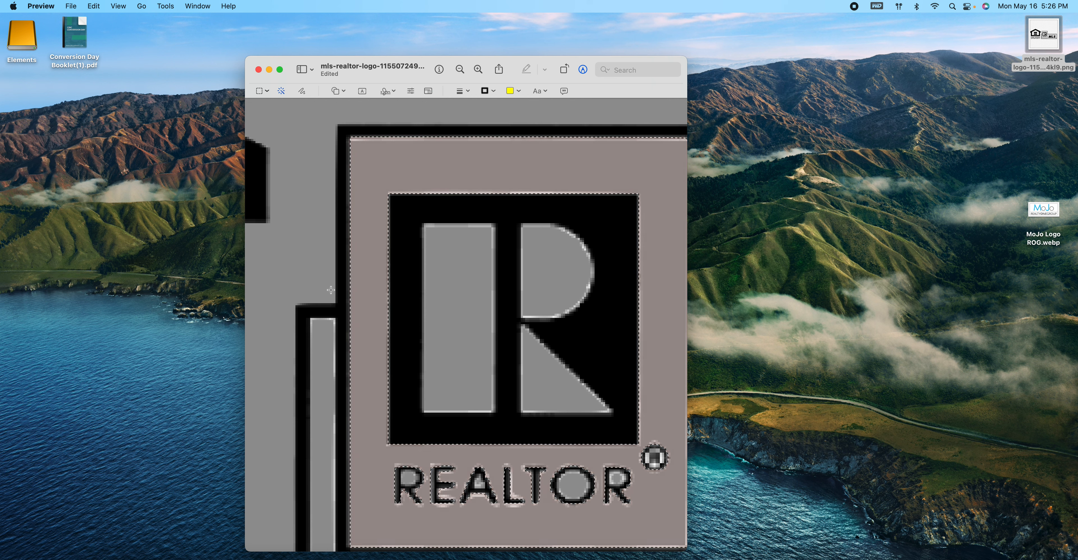
Clear the leftover white specks around the MULTIPLE LISTING SERVICE text in the MLS logo.
{"action": "scroll", "coordinate": [355, 297], "scroll_direction": "right", "scroll_amount": 15}
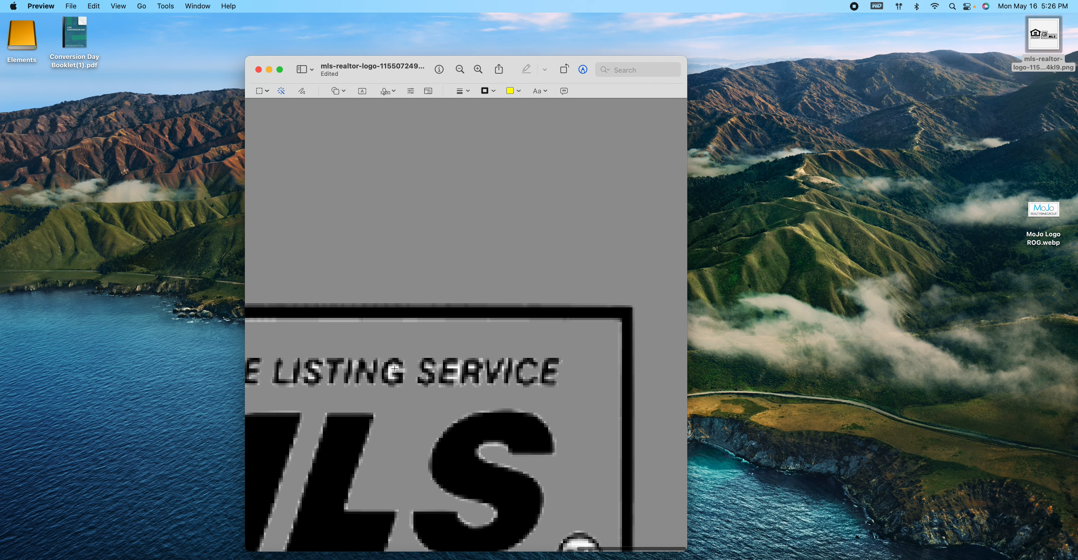
{"action": "left_click_drag", "start_coordinate": [386, 378], "coordinate": [382, 377]}
{"action": "key", "text": "Delete"}
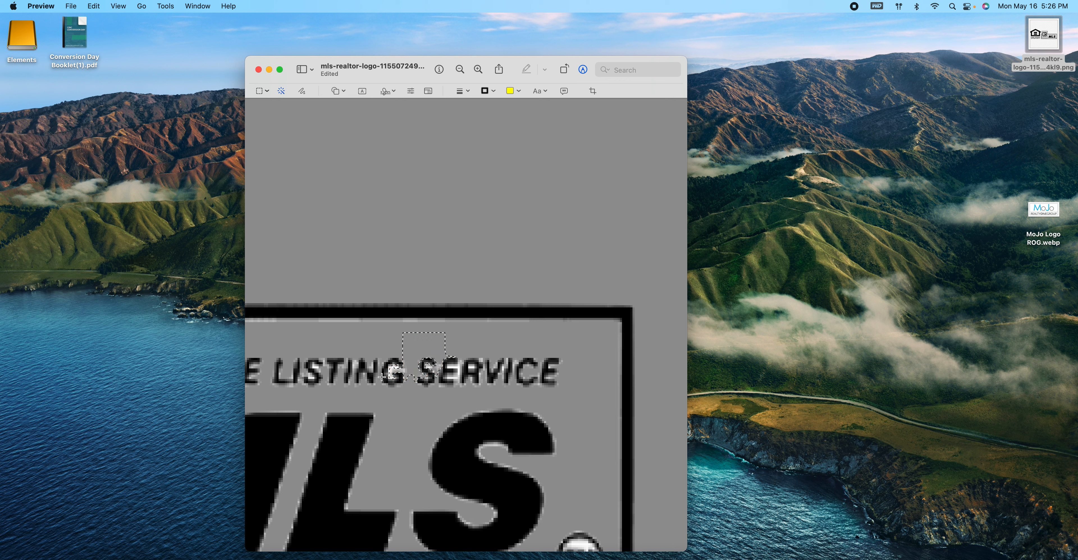
{"action": "left_click_drag", "start_coordinate": [462, 391], "coordinate": [424, 400]}
{"action": "key", "text": "Delete"}
{"action": "scroll", "coordinate": [423, 400], "scroll_direction": "left", "scroll_amount": 10}
{"action": "scroll", "coordinate": [470, 379], "scroll_direction": "left", "scroll_amount": 10}
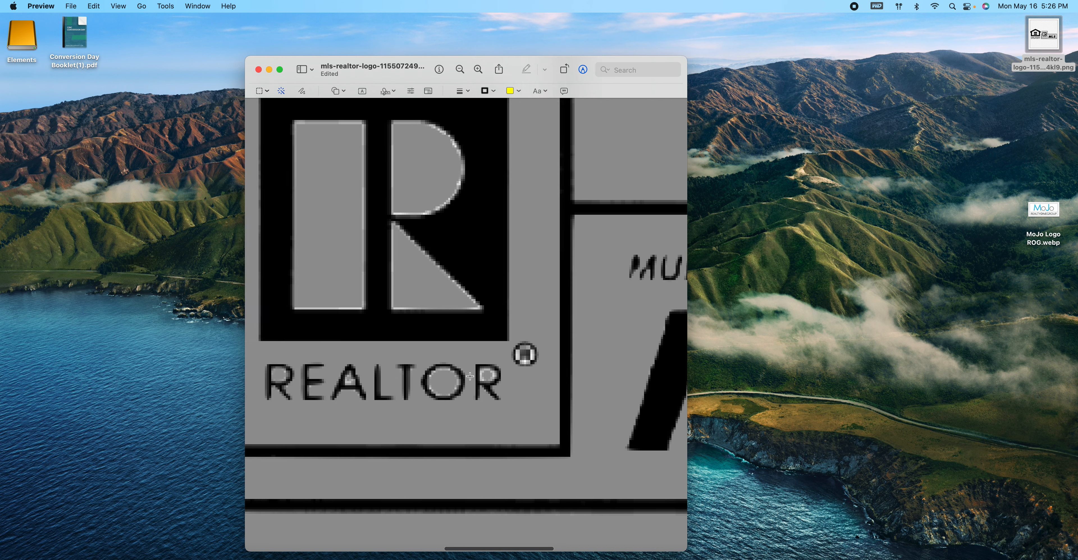
Clear the leftover white inside the O of HOUSING, the A of EQUAL, and the second O and R of OPPORTUNITY.
{"action": "left_click", "coordinate": [484, 401]}
{"action": "key", "text": "Delete"}
{"action": "left_click", "coordinate": [358, 488]}
{"action": "key", "text": "Delete"}
{"action": "left_click", "coordinate": [423, 477]}
{"action": "key", "text": "Delete"}
{"action": "left_click_drag", "start_coordinate": [333, 411], "coordinate": [327, 415]}
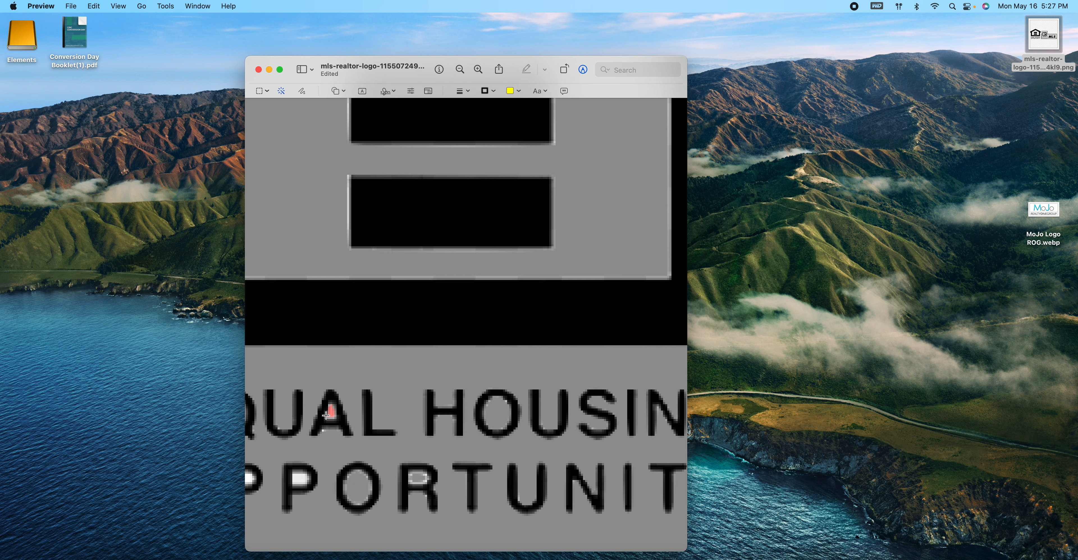
{"action": "key", "text": "Delete"}
Clear the leftover white inside the first O and both Ps of OPPORTUNITY and the Q of EQUAL.
{"action": "left_click", "coordinate": [305, 474]}
{"action": "key", "text": "Delete"}
{"action": "scroll", "coordinate": [310, 476], "scroll_direction": "left", "scroll_amount": 5}
{"action": "left_click", "coordinate": [330, 481]}
{"action": "key", "text": "Delete"}
{"action": "left_click", "coordinate": [390, 477]}
{"action": "key", "text": "Delete"}
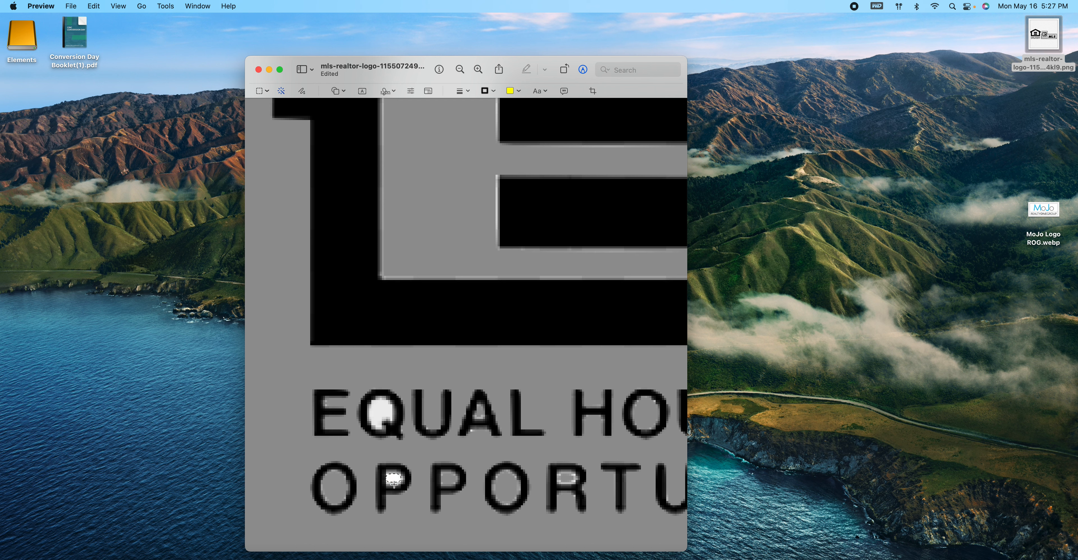
{"action": "left_click", "coordinate": [375, 403]}
{"action": "key", "text": "Delete"}
{"action": "left_click", "coordinate": [460, 71]}
{"action": "left_click", "coordinate": [461, 72]}
{"action": "left_click", "coordinate": [460, 71]}
{"action": "left_click", "coordinate": [460, 70]}
{"action": "left_click", "coordinate": [460, 70]}
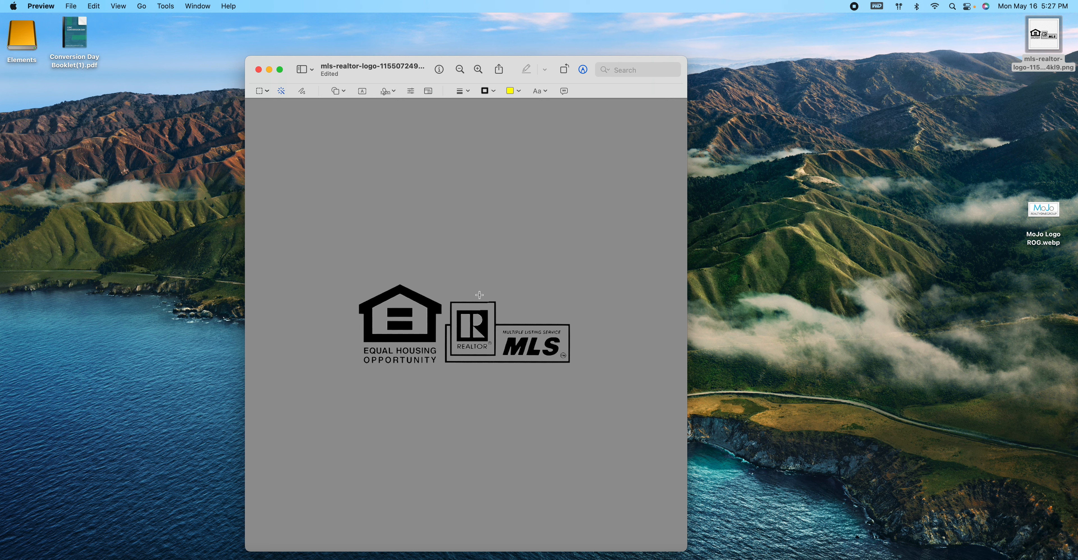
Clear the leftover white inside the registered trademark symbol beside the word REALTOR.
{"action": "left_click", "coordinate": [476, 72]}
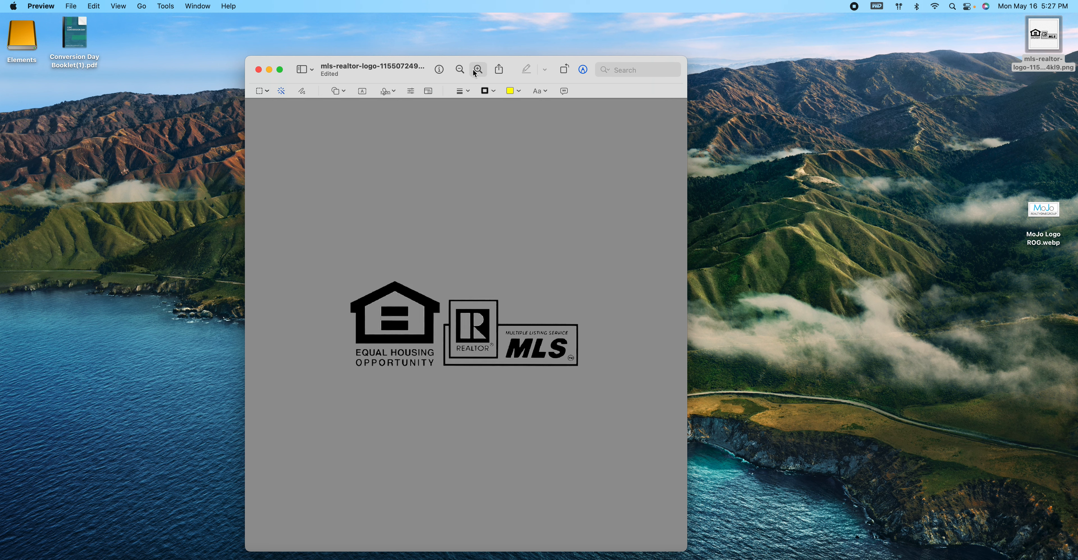
{"action": "left_click", "coordinate": [476, 72]}
{"action": "left_click", "coordinate": [475, 72]}
{"action": "left_click_drag", "start_coordinate": [528, 286], "coordinate": [501, 242]}
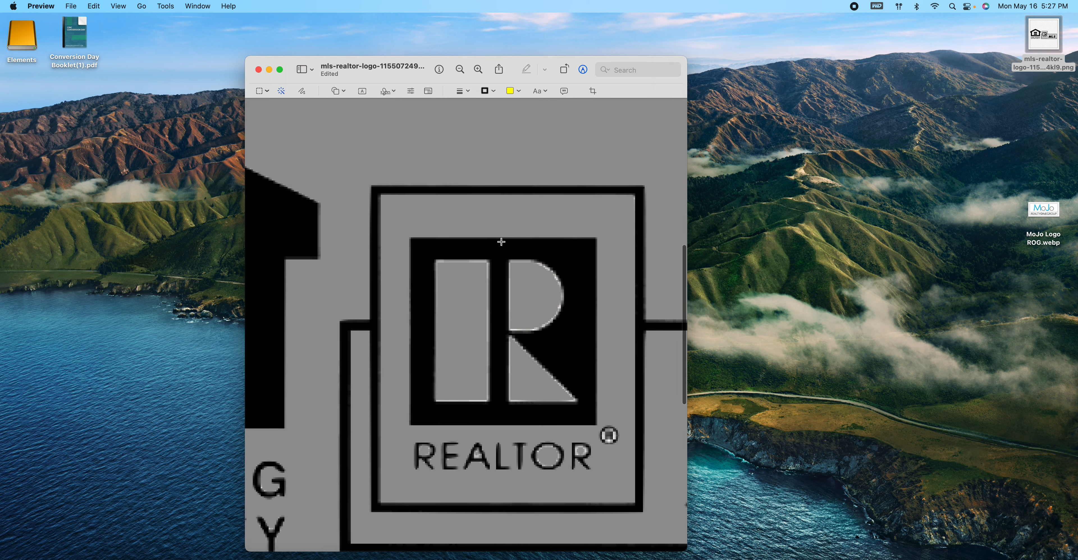
{"action": "scroll", "coordinate": [625, 351], "scroll_direction": "down", "scroll_amount": 5}
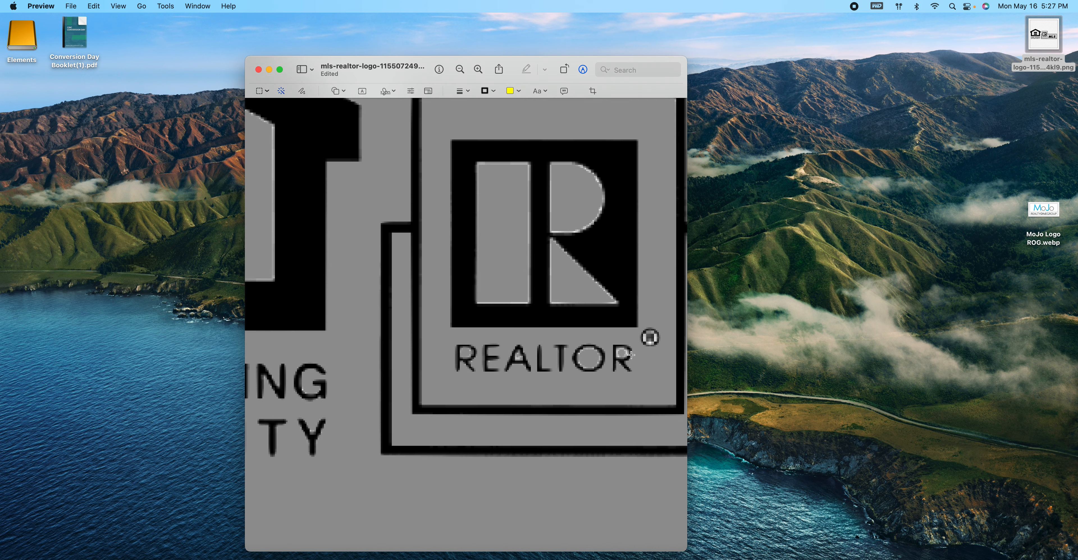
{"action": "scroll", "coordinate": [646, 338], "scroll_direction": "left", "scroll_amount": 1}
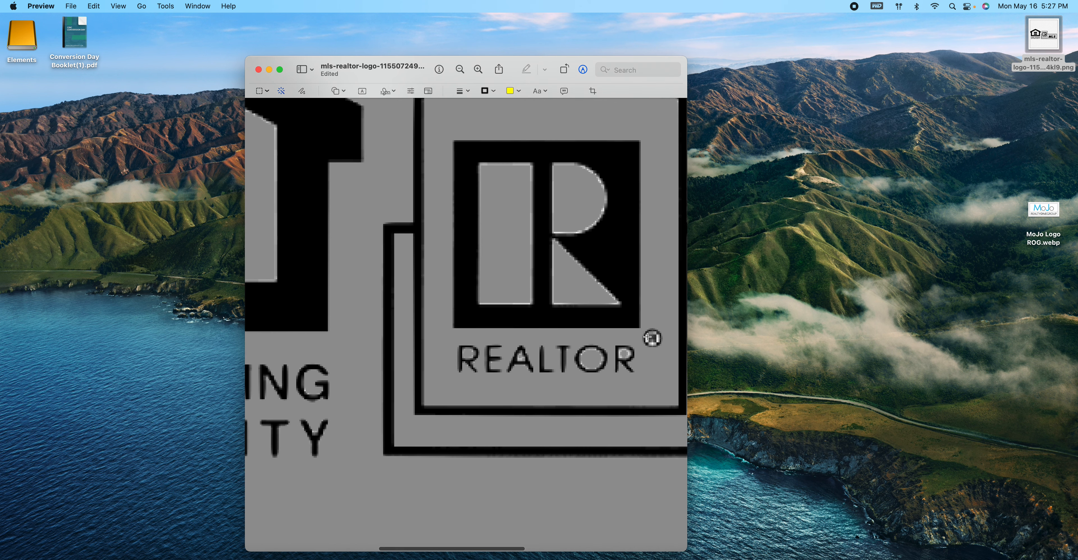
{"action": "scroll", "coordinate": [651, 338], "scroll_direction": "right", "scroll_amount": 1}
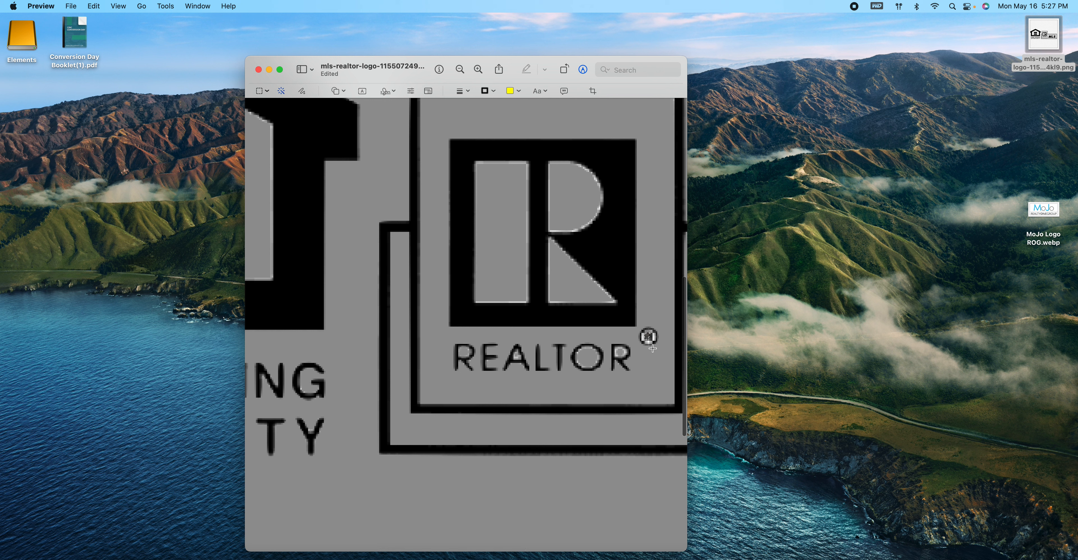
{"action": "left_click", "coordinate": [650, 342]}
{"action": "left_click_drag", "start_coordinate": [651, 341], "coordinate": [652, 346]}
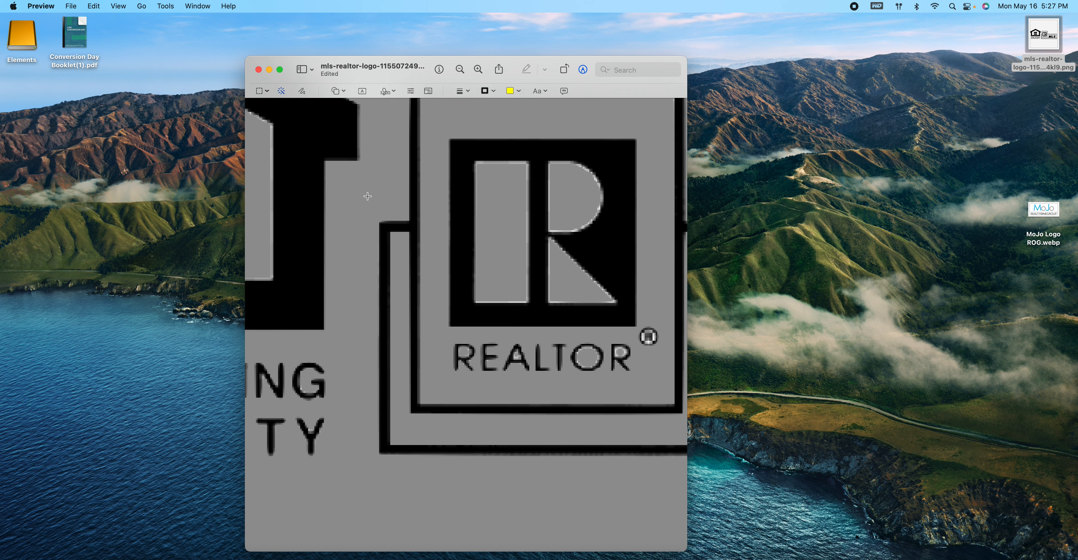
{"action": "left_click", "coordinate": [460, 69]}
{"action": "left_click", "coordinate": [460, 69]}
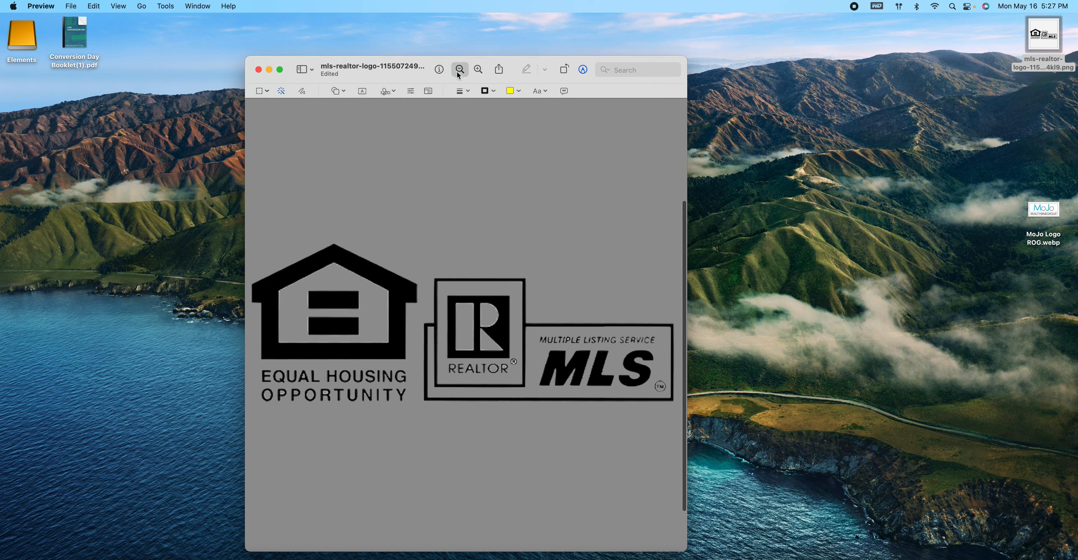
{"action": "left_click", "coordinate": [460, 69]}
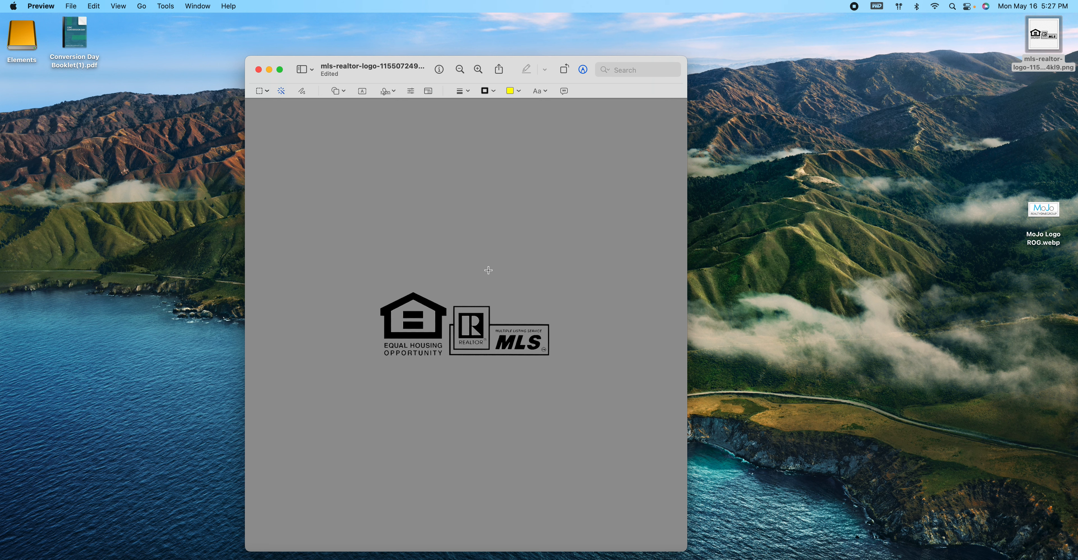
{"action": "left_click", "coordinate": [75, 8]}
{"action": "left_click", "coordinate": [97, 232]}
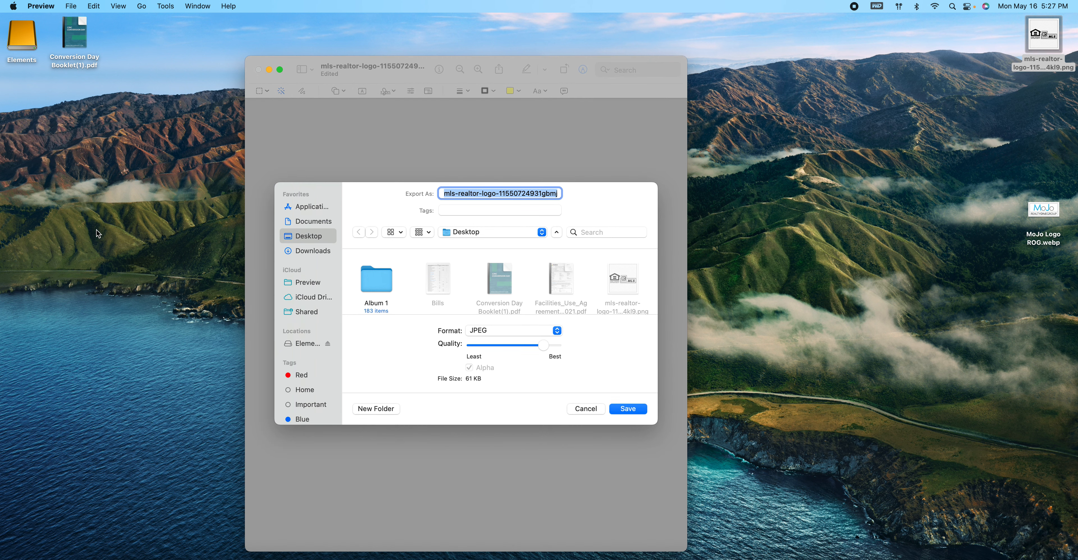
{"action": "key", "text": "Return"}
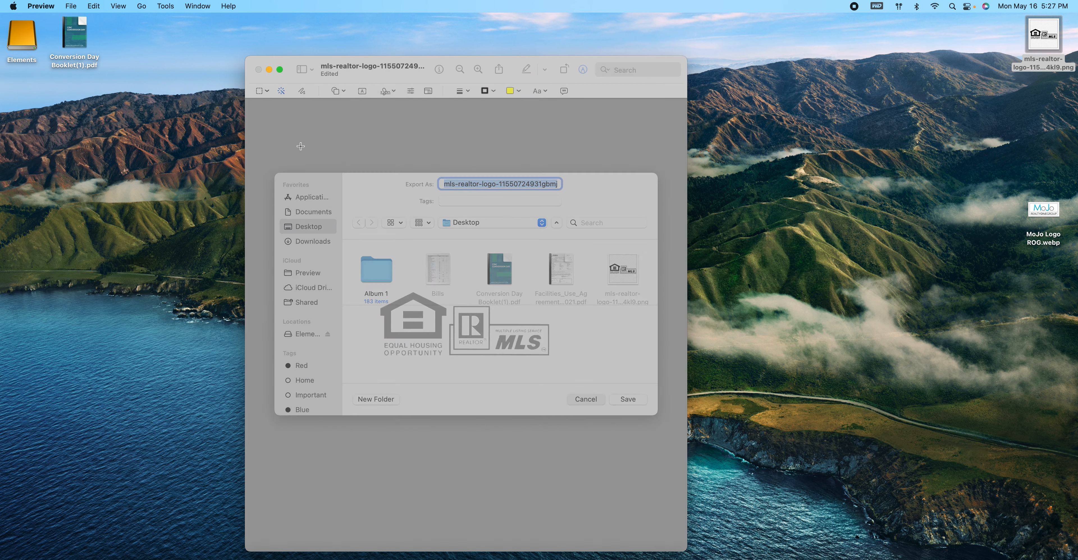
Export the cleaned logo to the Desktop as a PNG, replacing the existing file, and close the image.
{"action": "left_click", "coordinate": [77, 7]}
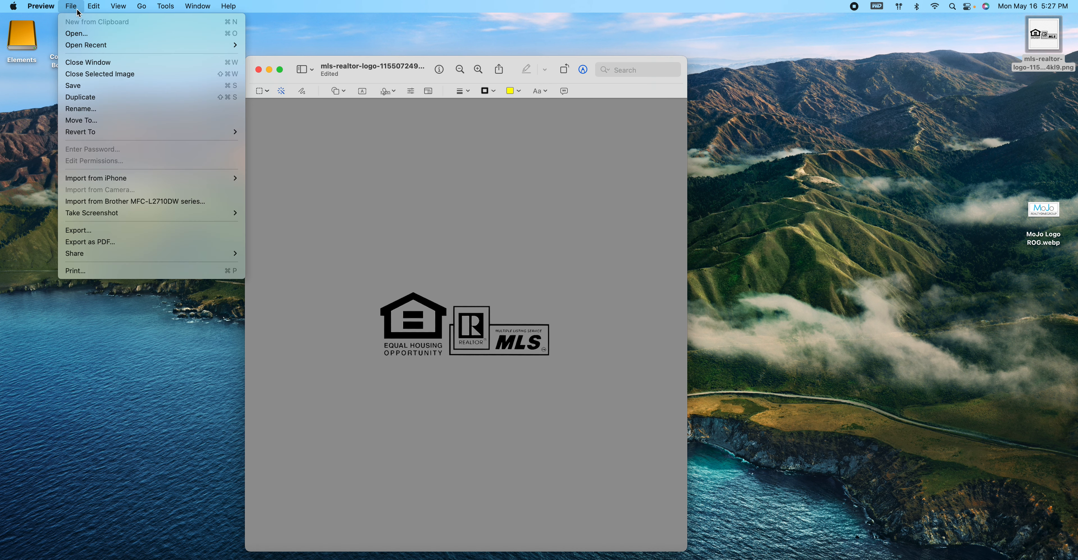
{"action": "left_click", "coordinate": [97, 230]}
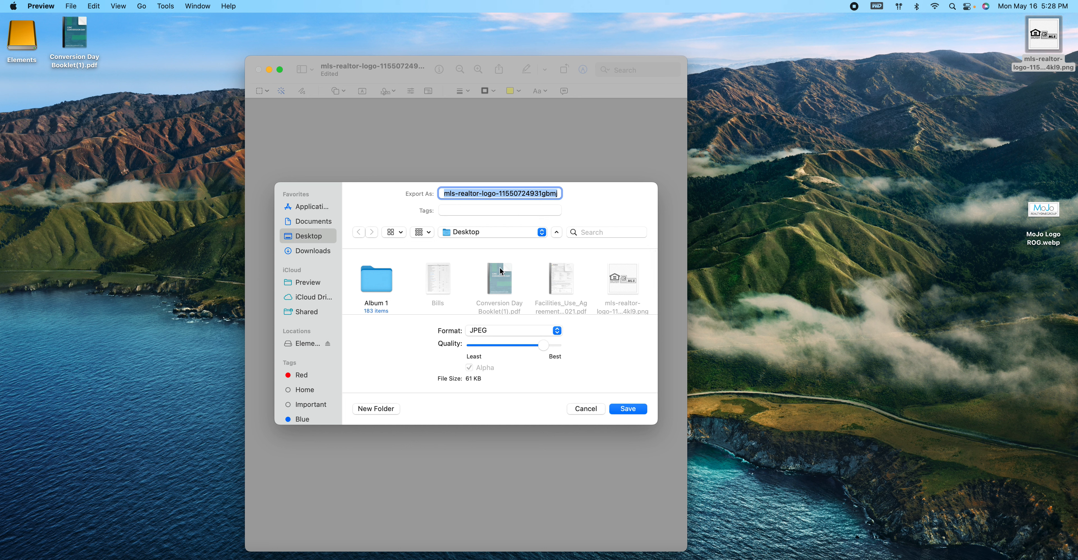
{"action": "left_click", "coordinate": [510, 334]}
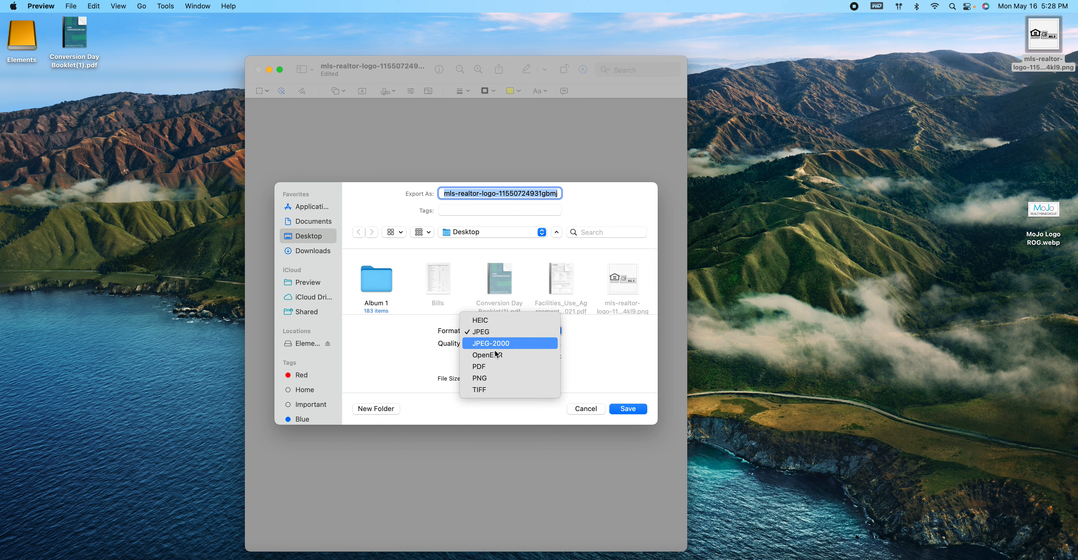
{"action": "left_click", "coordinate": [488, 379]}
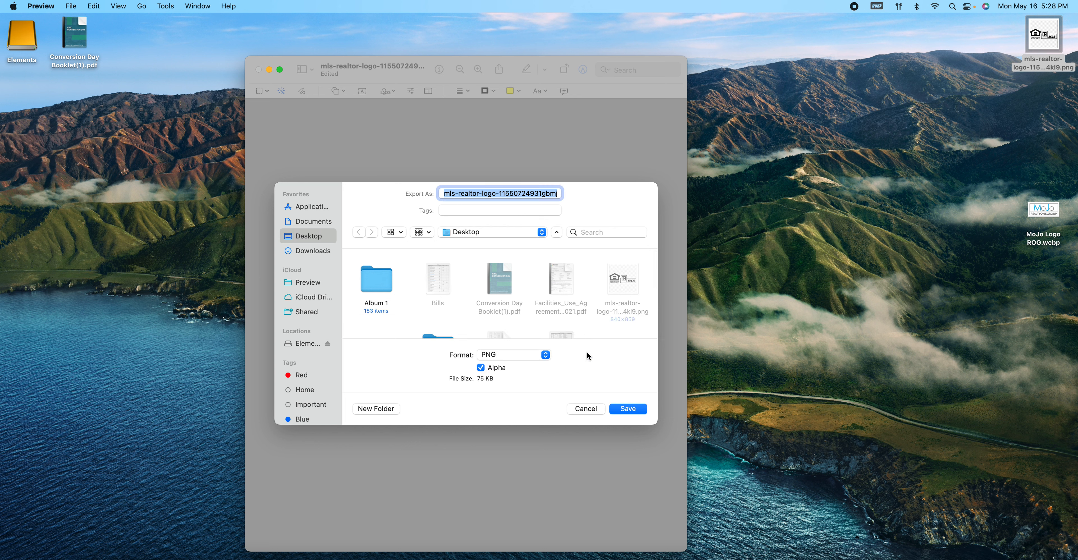
{"action": "left_click", "coordinate": [627, 406]}
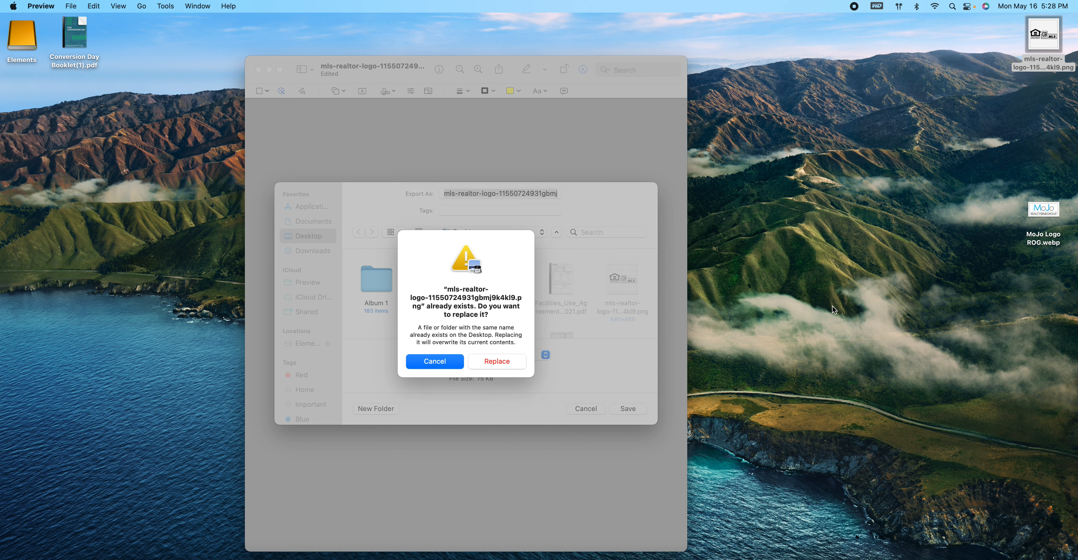
{"action": "left_click", "coordinate": [491, 362]}
{"action": "left_click", "coordinate": [259, 69]}
Switch to Keynote, shift the checkered-background logo aside and place the exported transparent logo from the Desktop beside it.
{"action": "left_click", "coordinate": [798, 559]}
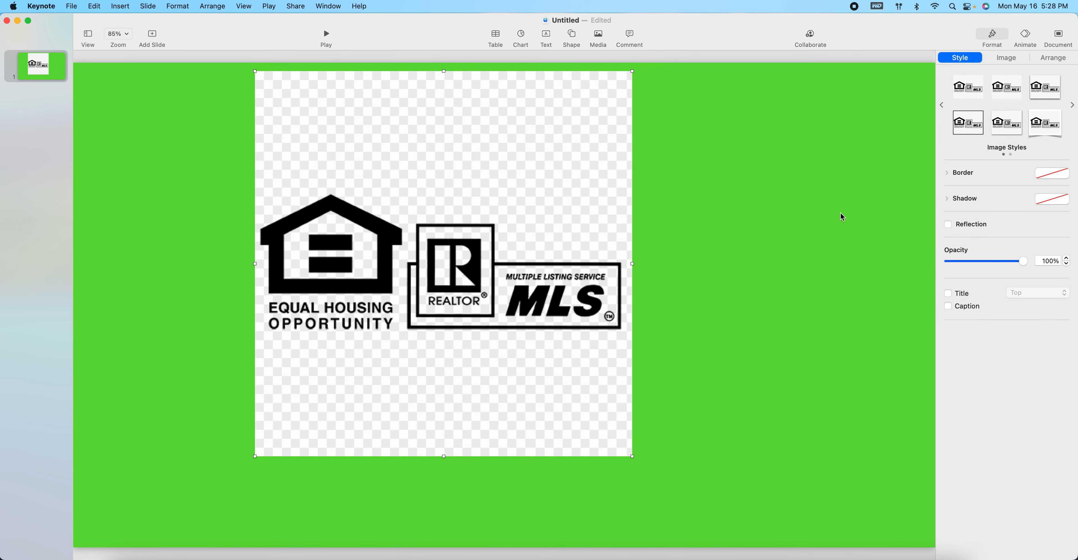
{"action": "left_click_drag", "start_coordinate": [563, 197], "coordinate": [408, 179]}
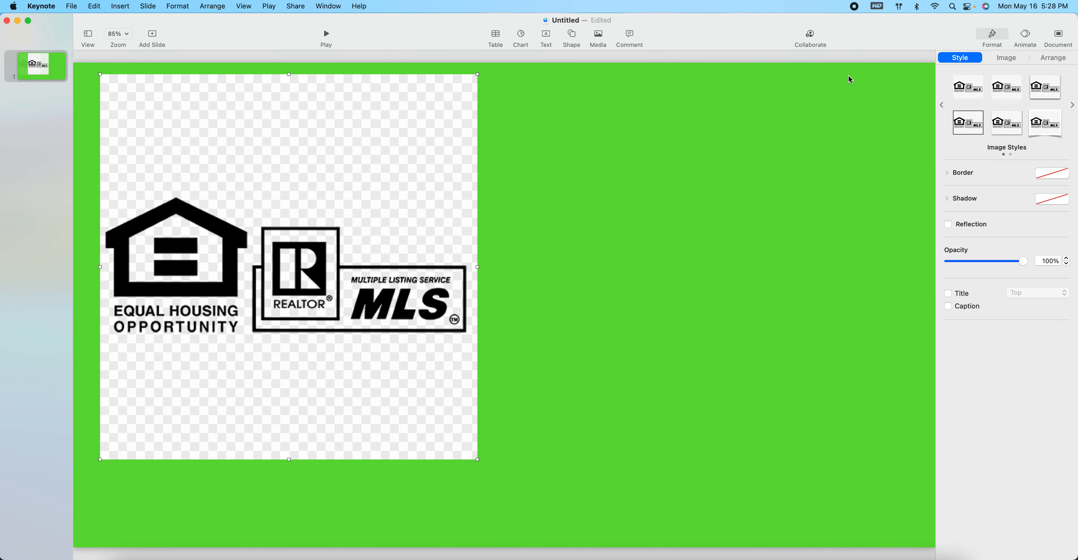
{"action": "left_click_drag", "start_coordinate": [760, 21], "coordinate": [665, 23]}
{"action": "left_click_drag", "start_coordinate": [1054, 46], "coordinate": [696, 234]}
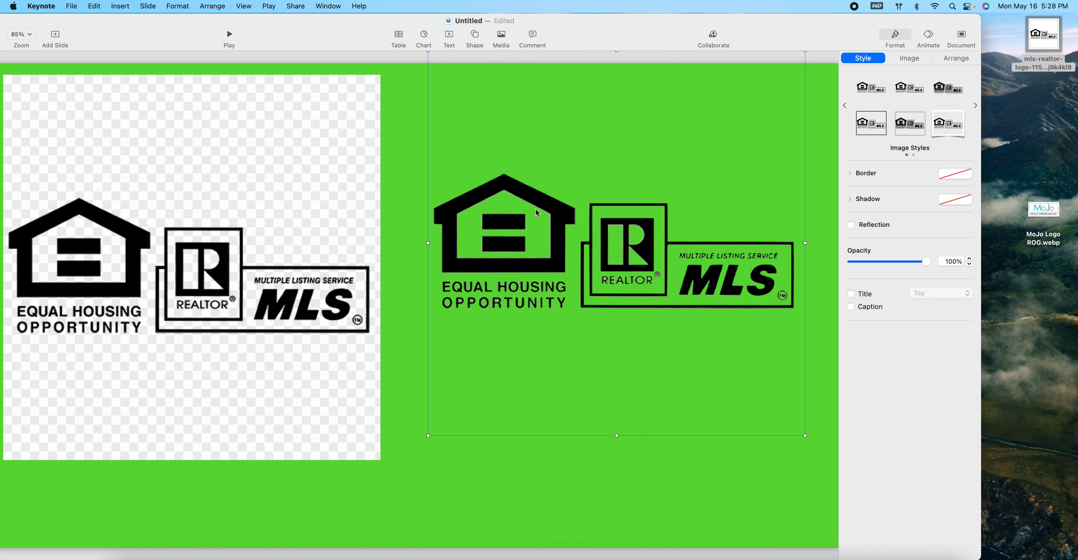
Delete both Realtor/MLS logo images from the slide and set the slide background to white.
{"action": "key", "text": "BackSpace"}
{"action": "left_click", "coordinate": [332, 217]}
{"action": "key", "text": "BackSpace"}
{"action": "left_click", "coordinate": [943, 191]}
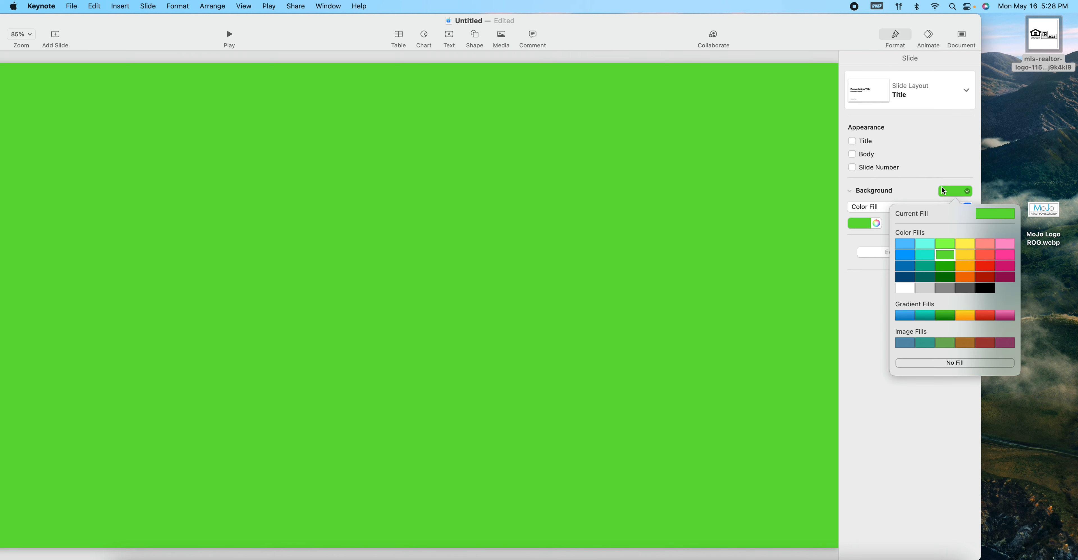
{"action": "left_click", "coordinate": [902, 288]}
Add the MoJo Logo ROG.webp image from the Desktop to the slide and position it in the upper middle.
{"action": "left_click_drag", "start_coordinate": [1044, 208], "coordinate": [350, 184]}
{"action": "left_click", "coordinate": [364, 172]}
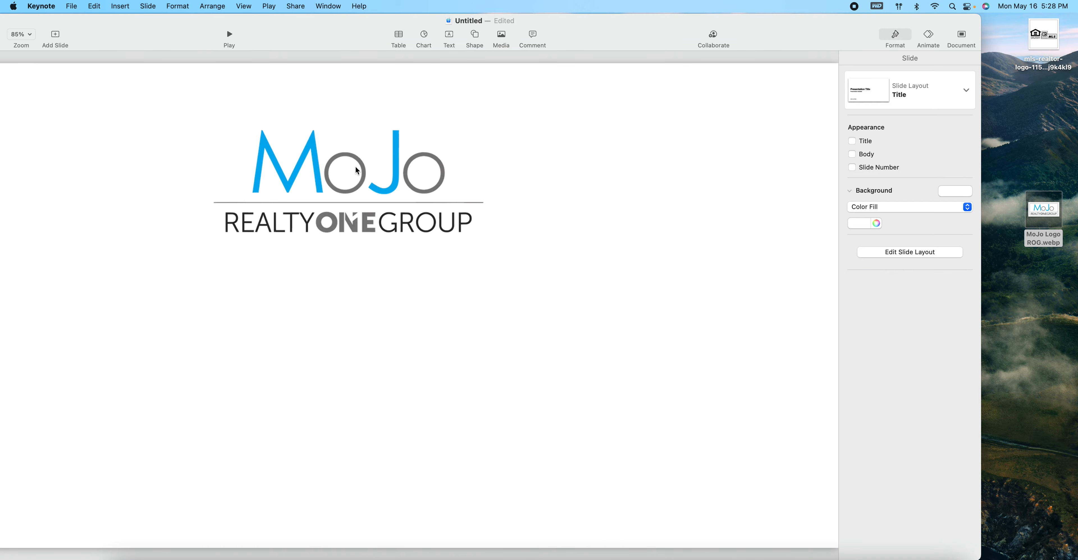
{"action": "left_click_drag", "start_coordinate": [590, 41], "coordinate": [686, 75]}
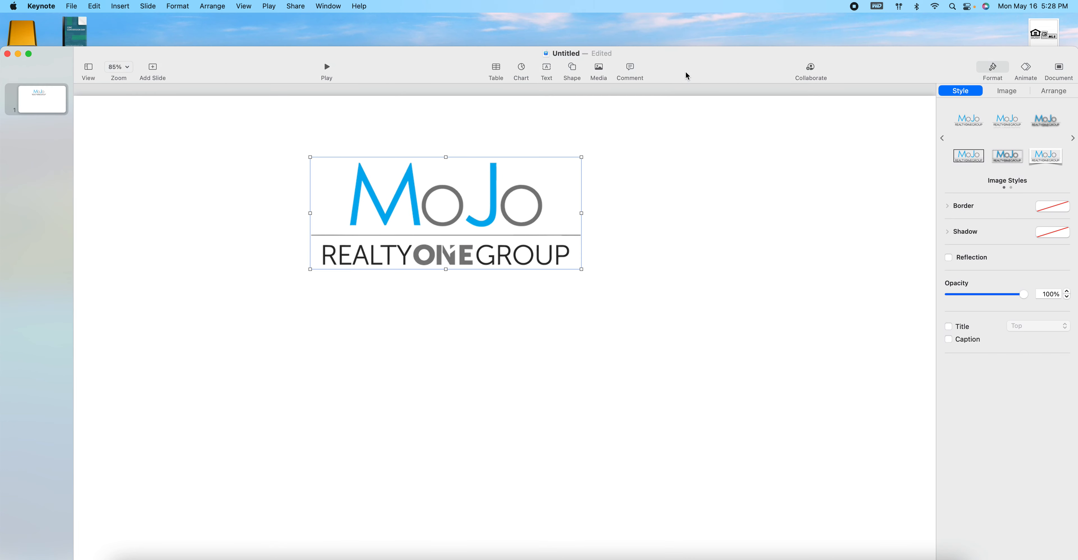
{"action": "left_click_drag", "start_coordinate": [463, 208], "coordinate": [526, 239]}
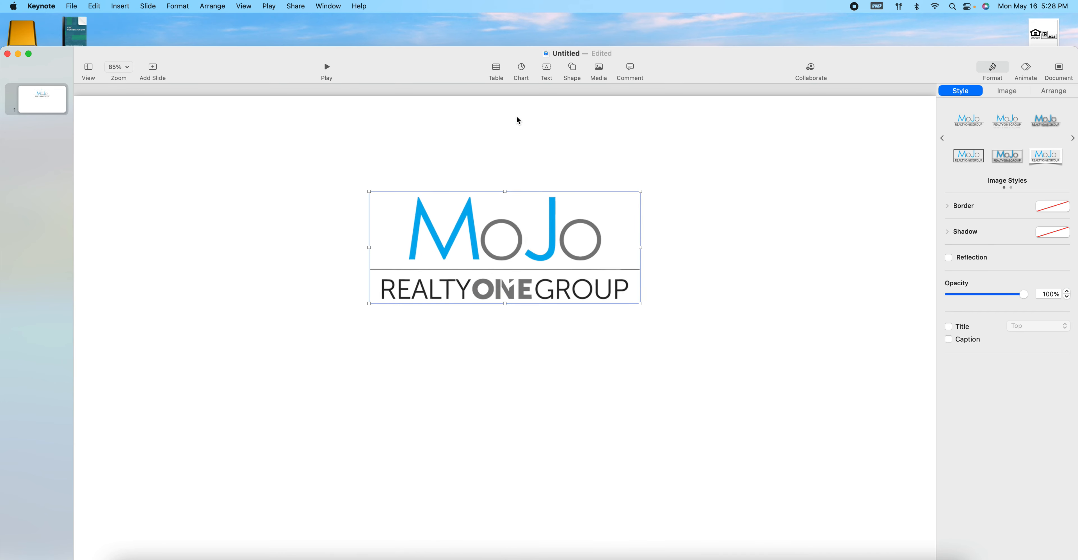